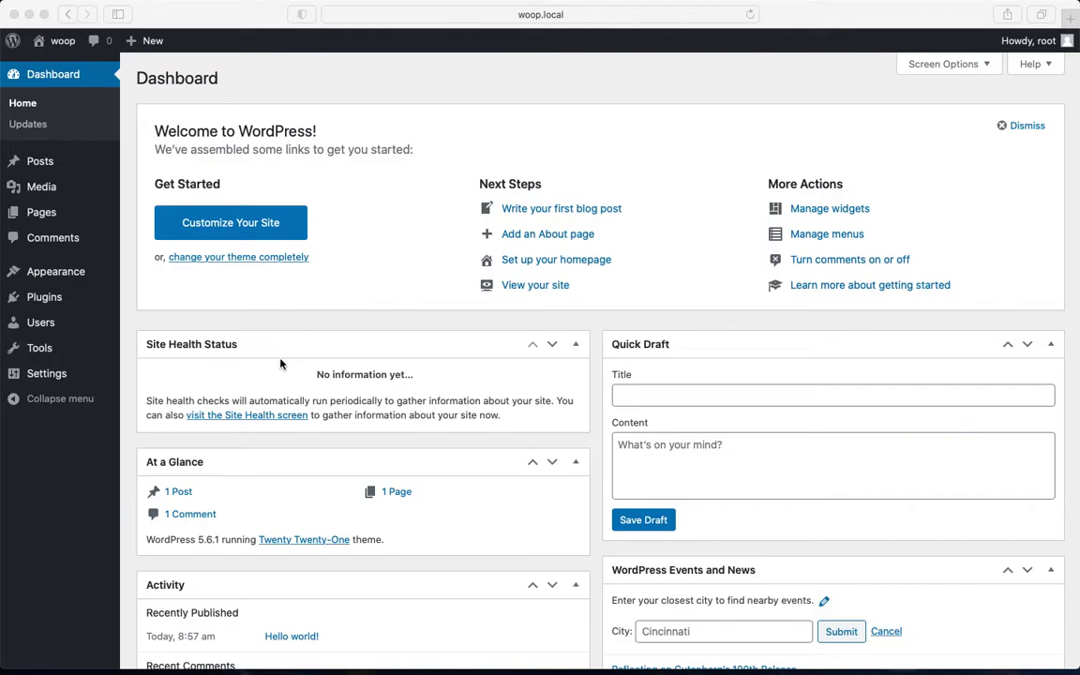
# Open the General Settings page from the Settings menu
pyautogui.click(59, 447)
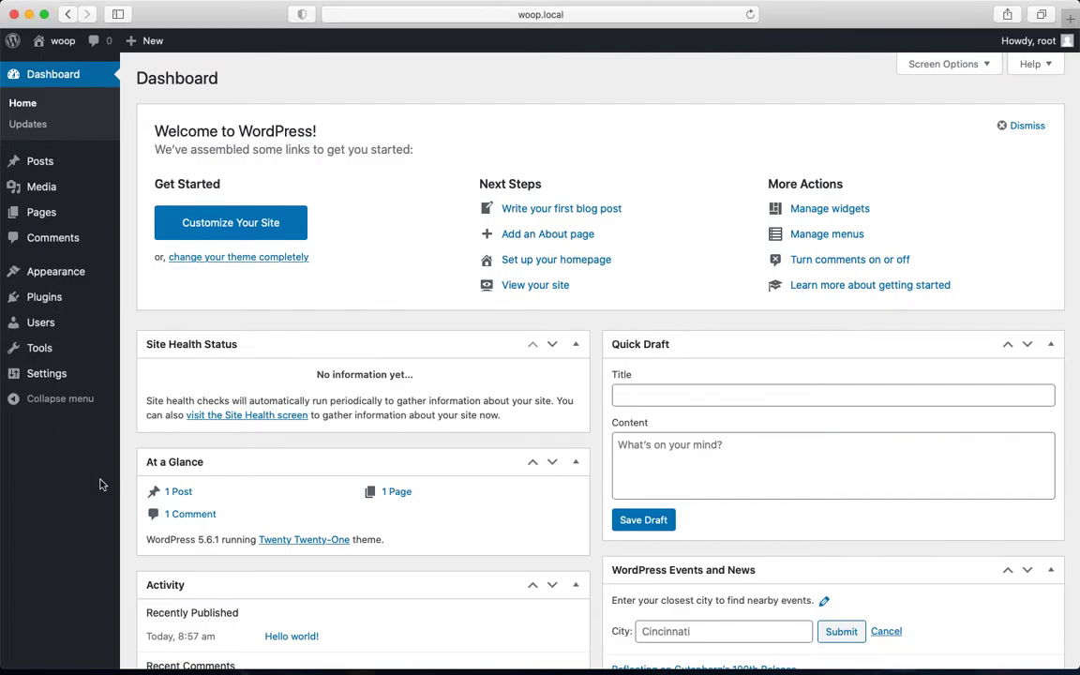
pyautogui.moveTo(75, 298)
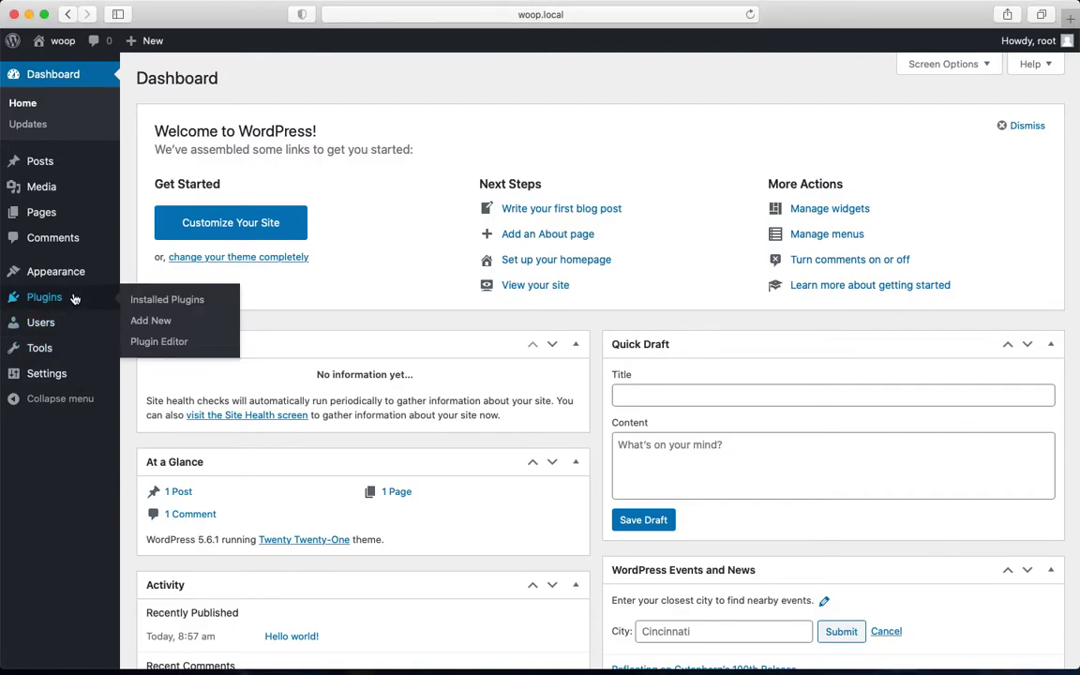
pyautogui.moveTo(56, 373)
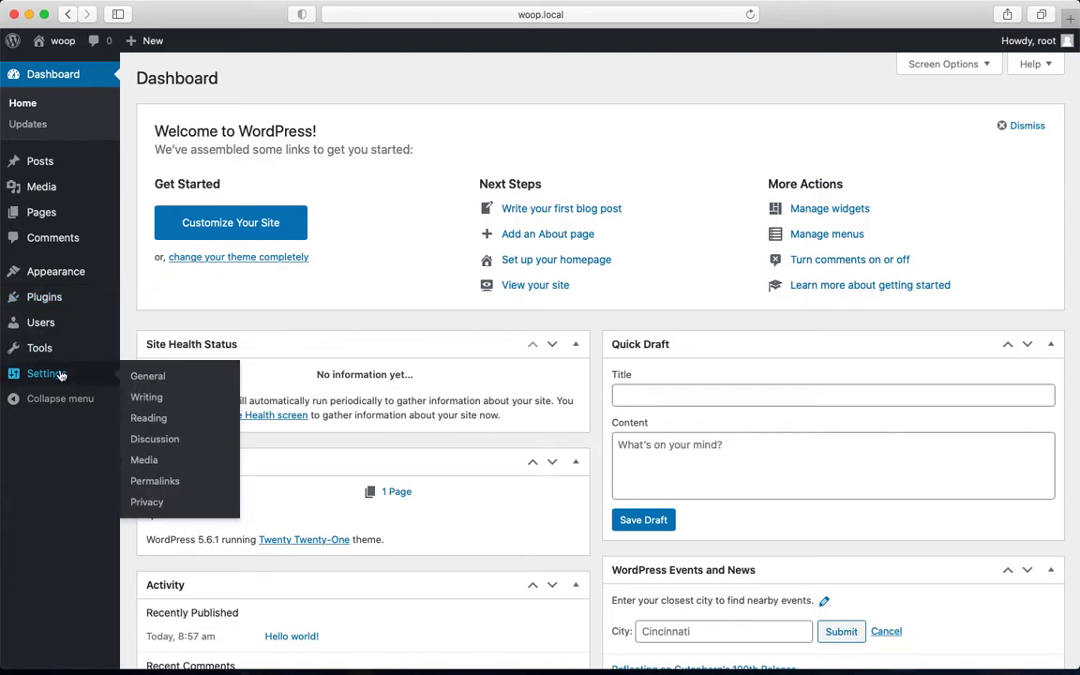
pyautogui.click(161, 386)
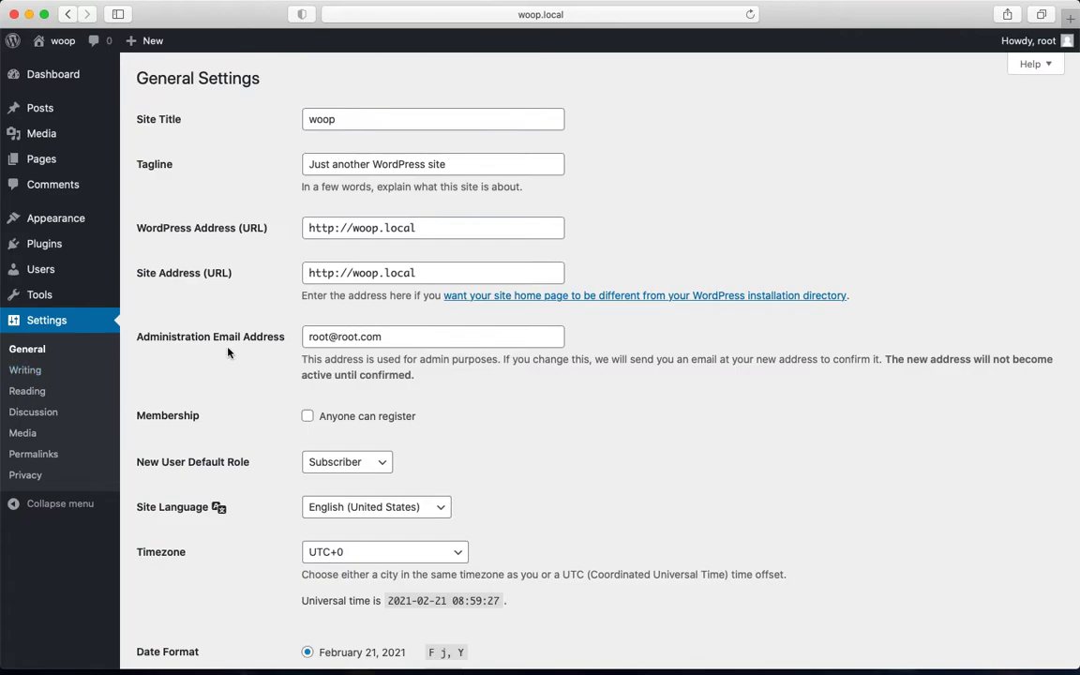
pyautogui.scroll(-2, 227, 353)
# Choose Français du Canada as the Site Language and save the settings
pyautogui.click(422, 426)
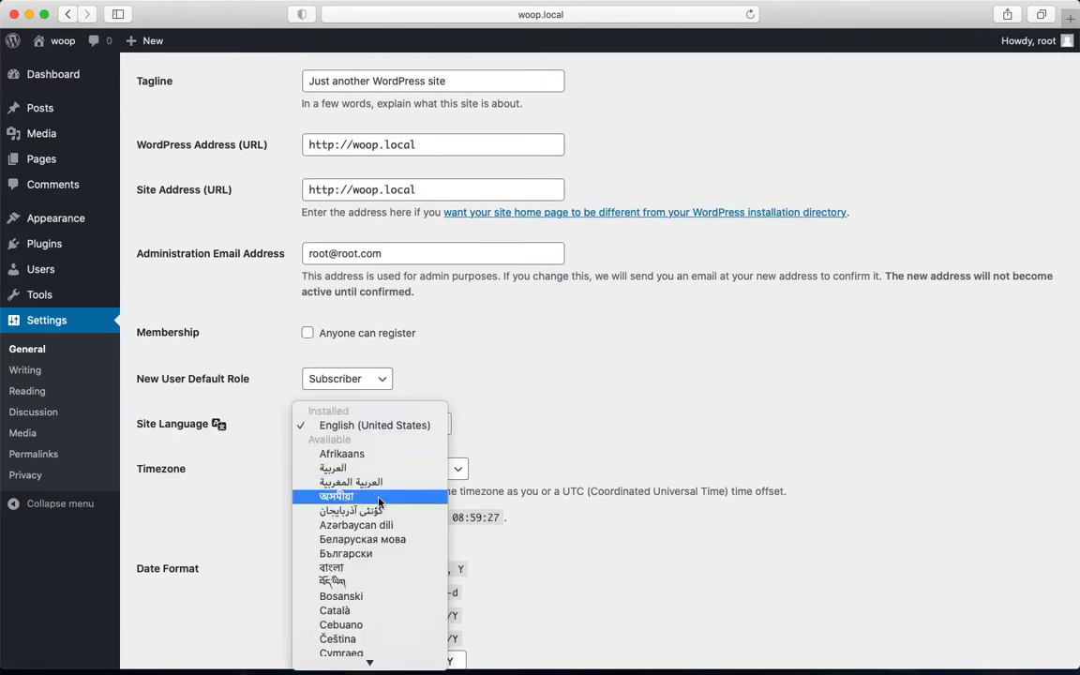
pyautogui.press('f')
pyautogui.scroll(-5, 380, 503)
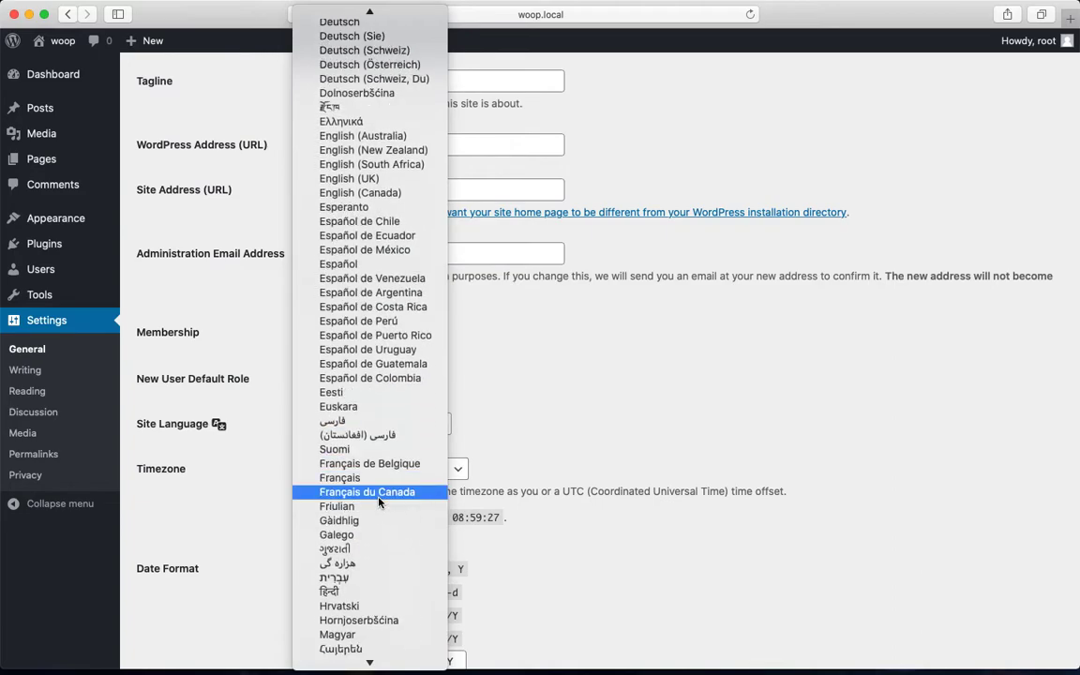
pyautogui.click(379, 499)
pyautogui.scroll(-7, 378, 496)
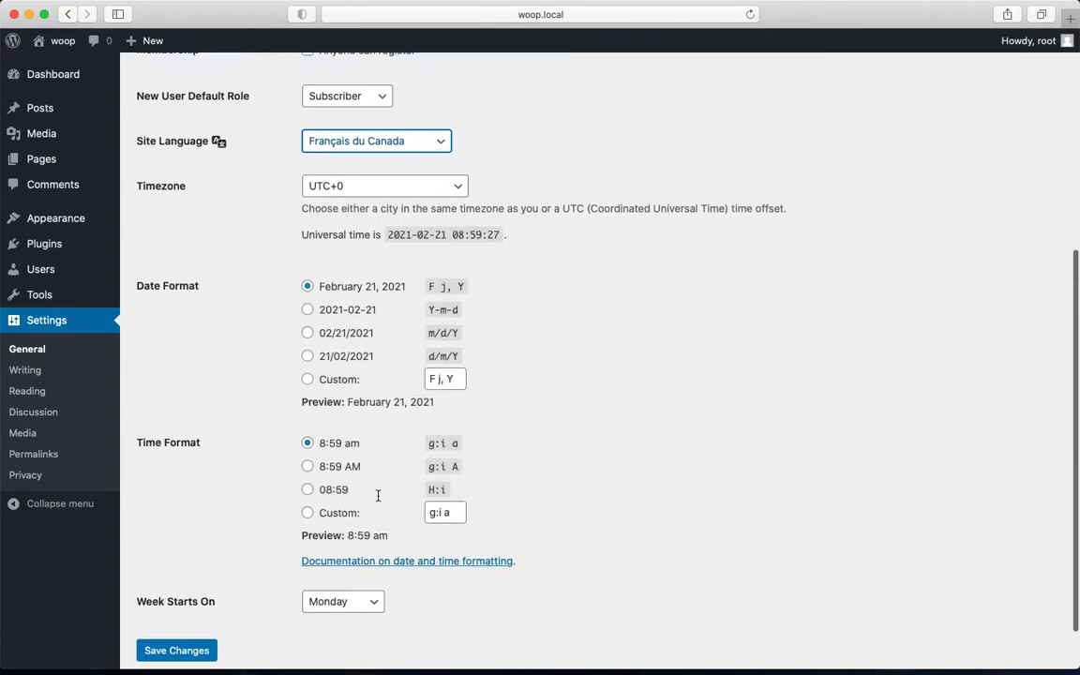
pyautogui.click(165, 589)
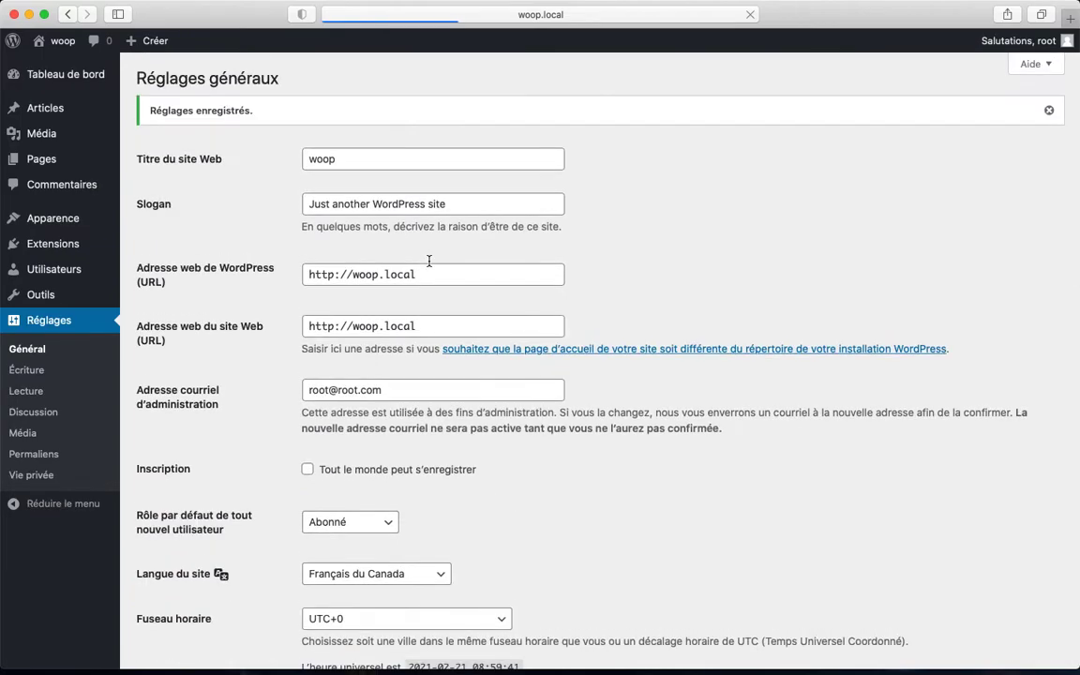
pyautogui.scroll(-1, 269, 421)
pyautogui.scroll(1, 269, 421)
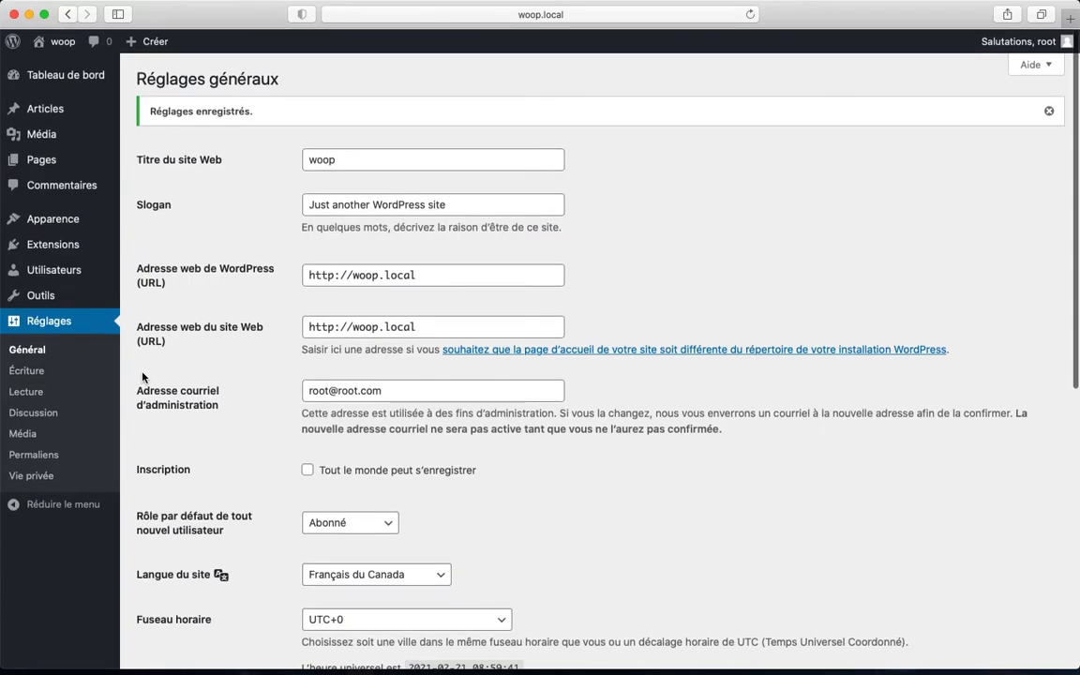
pyautogui.moveTo(81, 250)
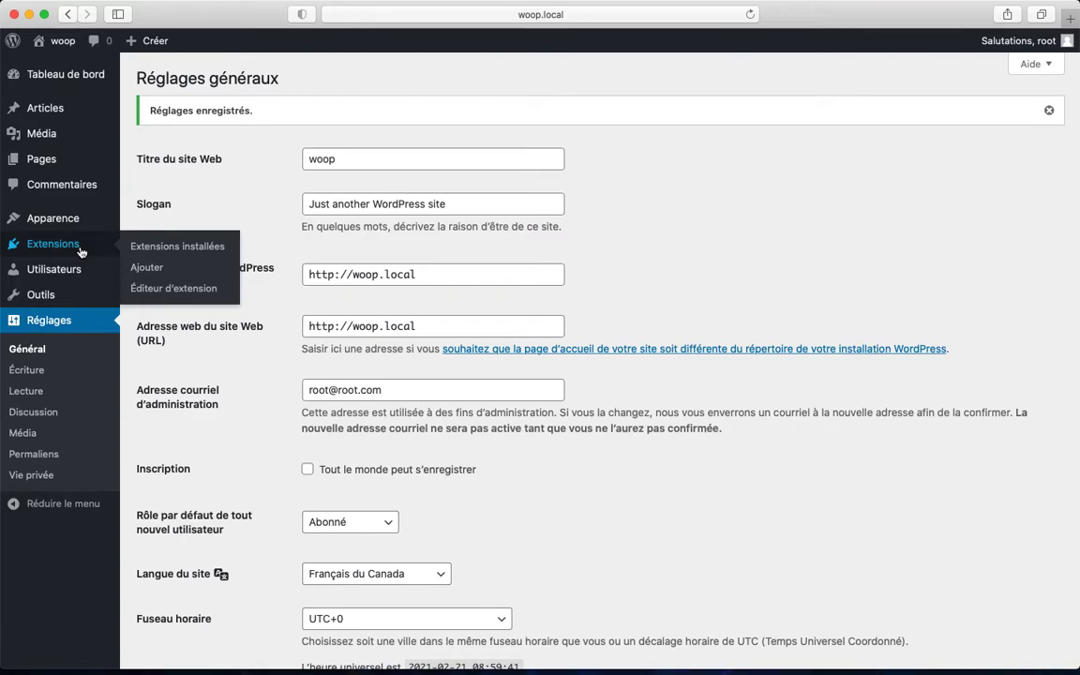
# Open Extensions > Ajouter with the public front page in a second tab, then return to it
pyautogui.click(159, 269)
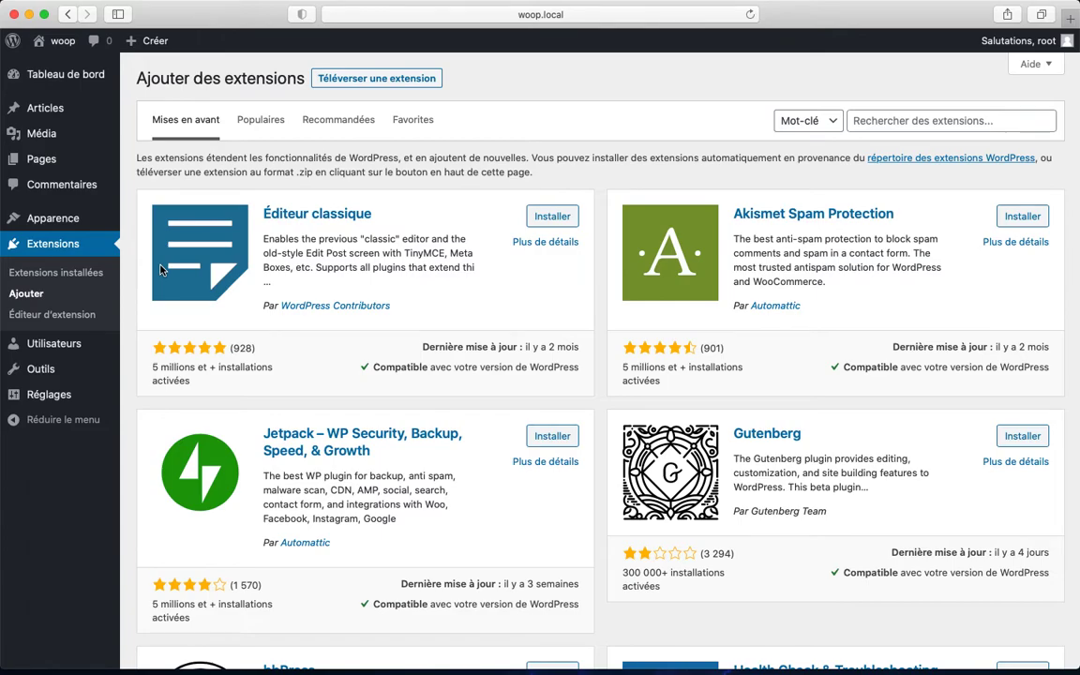
pyautogui.moveTo(62, 43)
pyautogui.keyDown('super'); pyautogui.click(71, 65); pyautogui.keyUp('super')
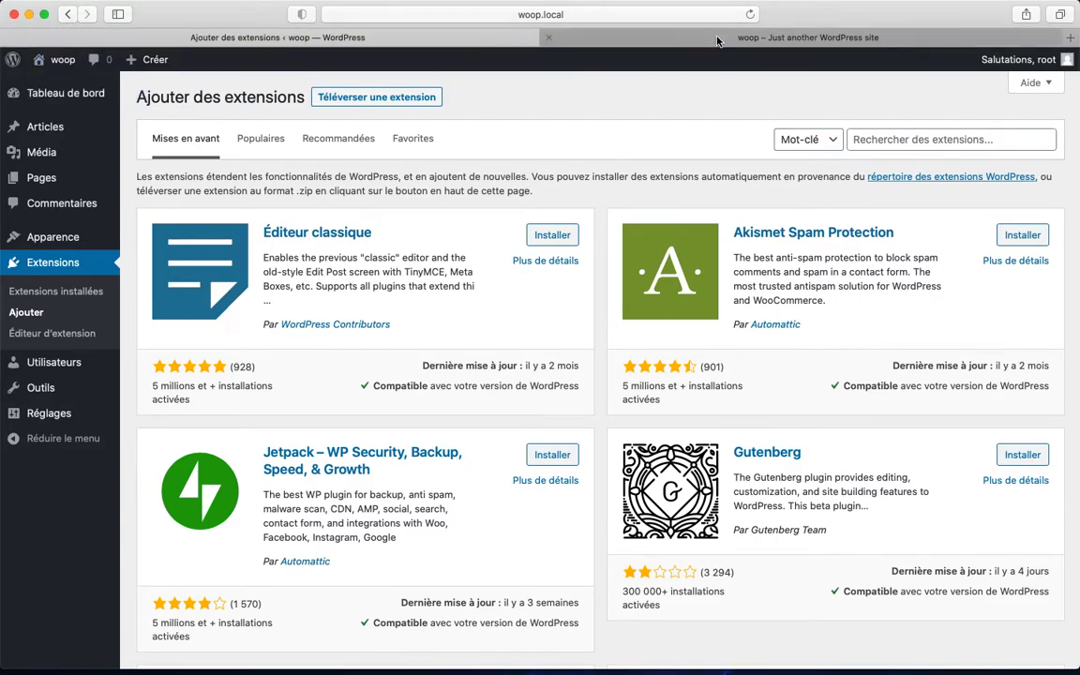
pyautogui.click(716, 40)
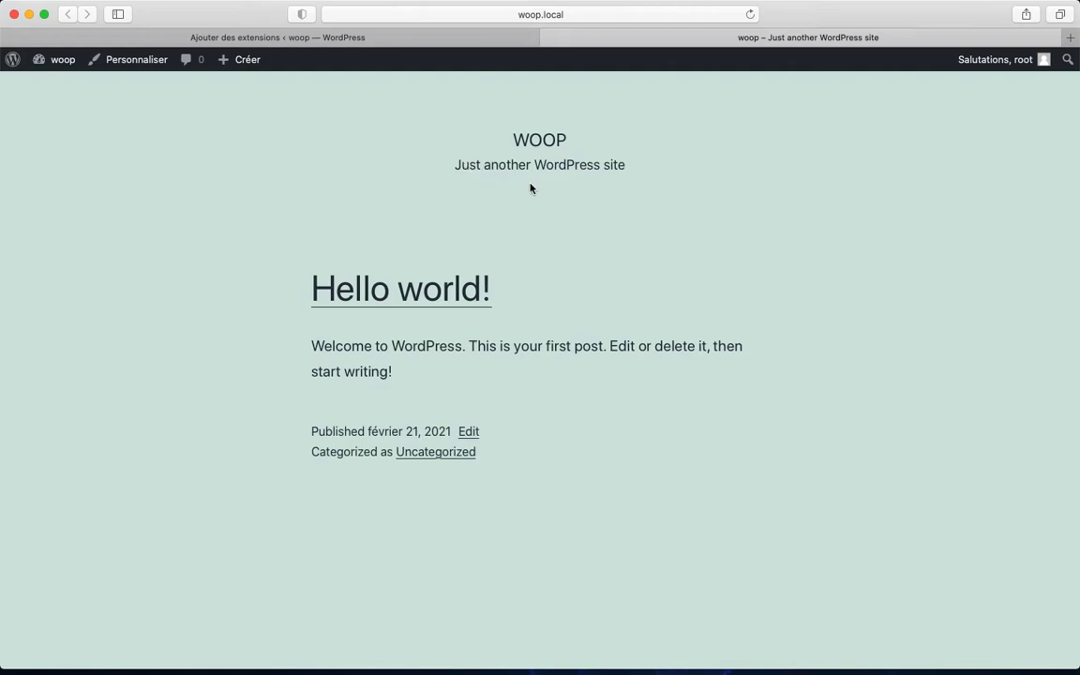
pyautogui.click(330, 41)
pyautogui.scroll(-1, 335, 328)
pyautogui.scroll(1, 335, 327)
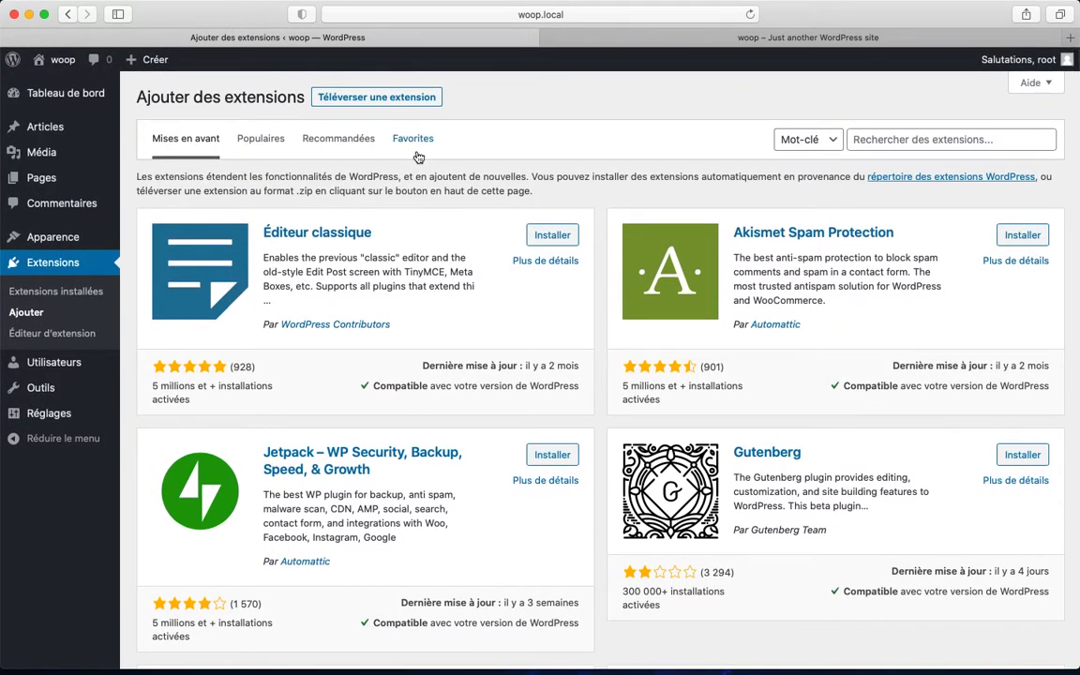
pyautogui.click(956, 137)
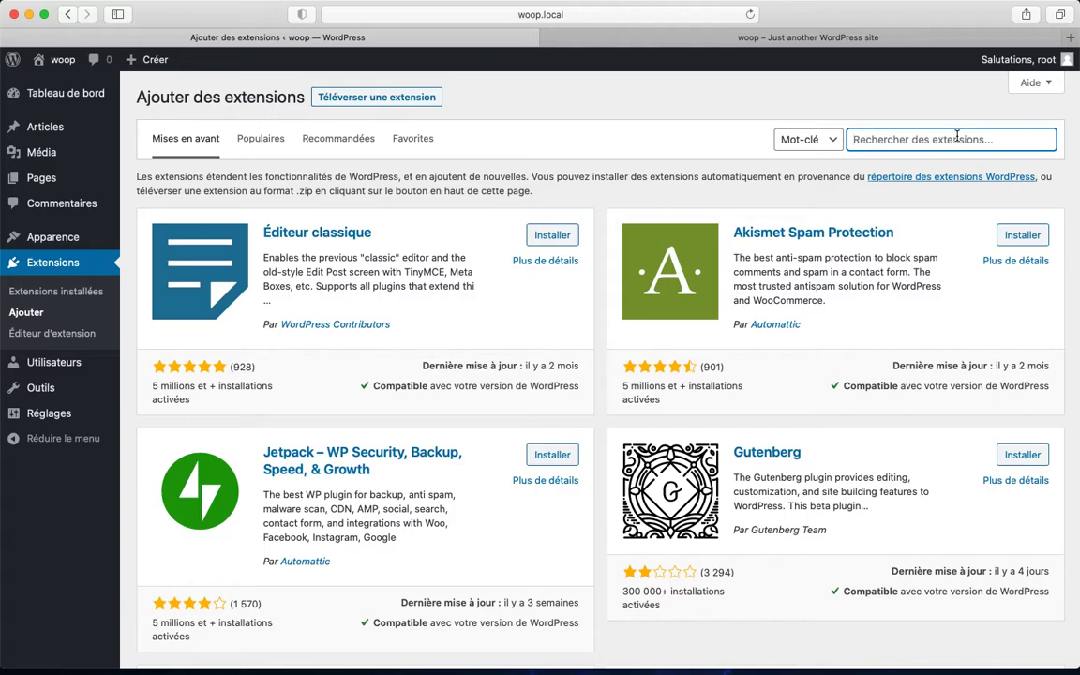
# Search for 'woocommerce', then install and activate the WooCommerce plugin
pyautogui.write('woocommerce')
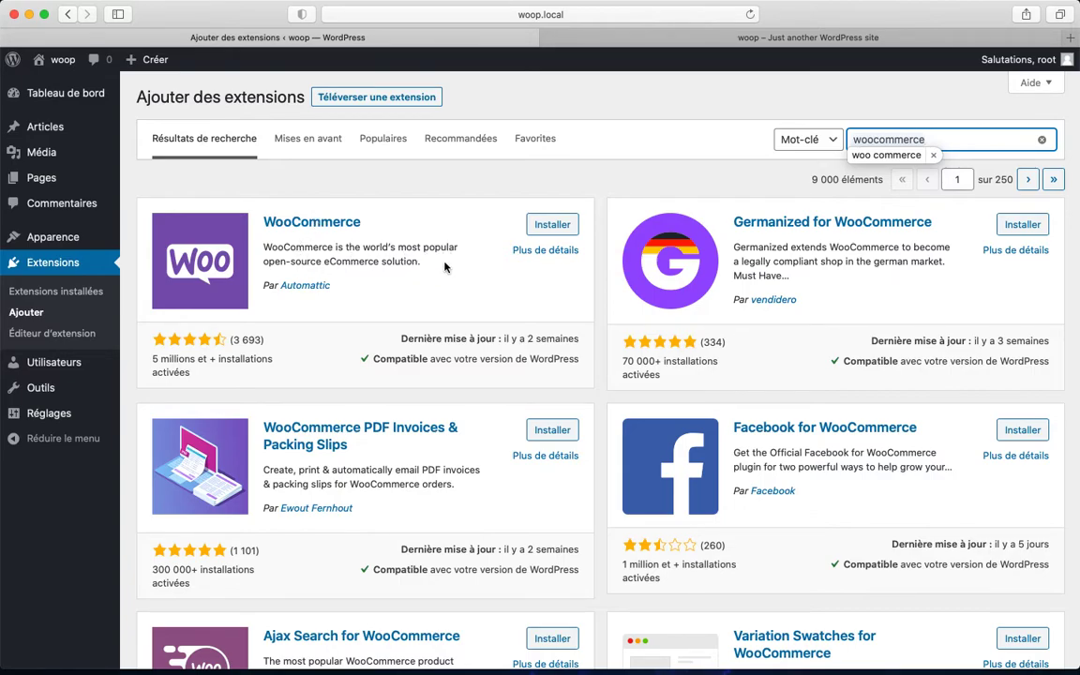
pyautogui.click(541, 228)
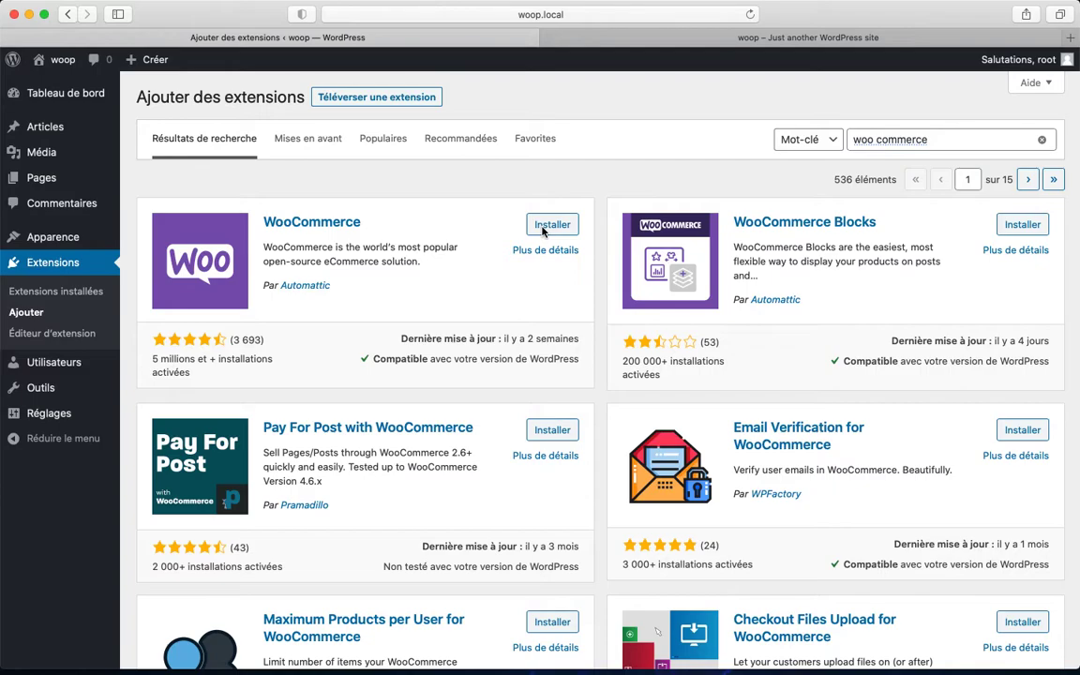
pyautogui.click(542, 228)
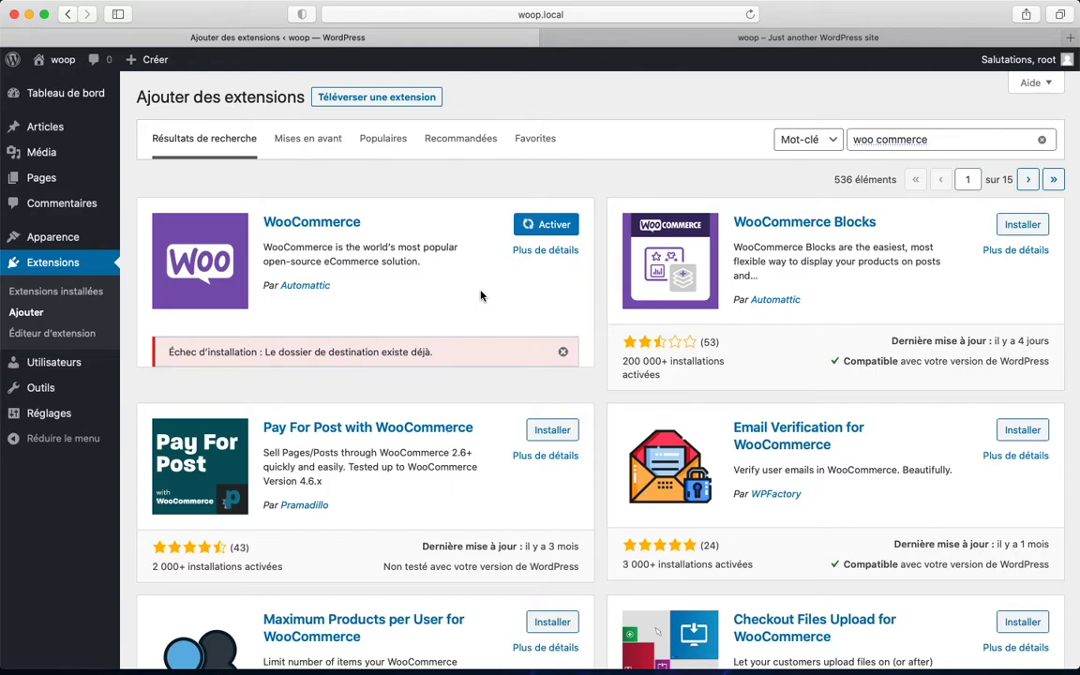
pyautogui.click(560, 229)
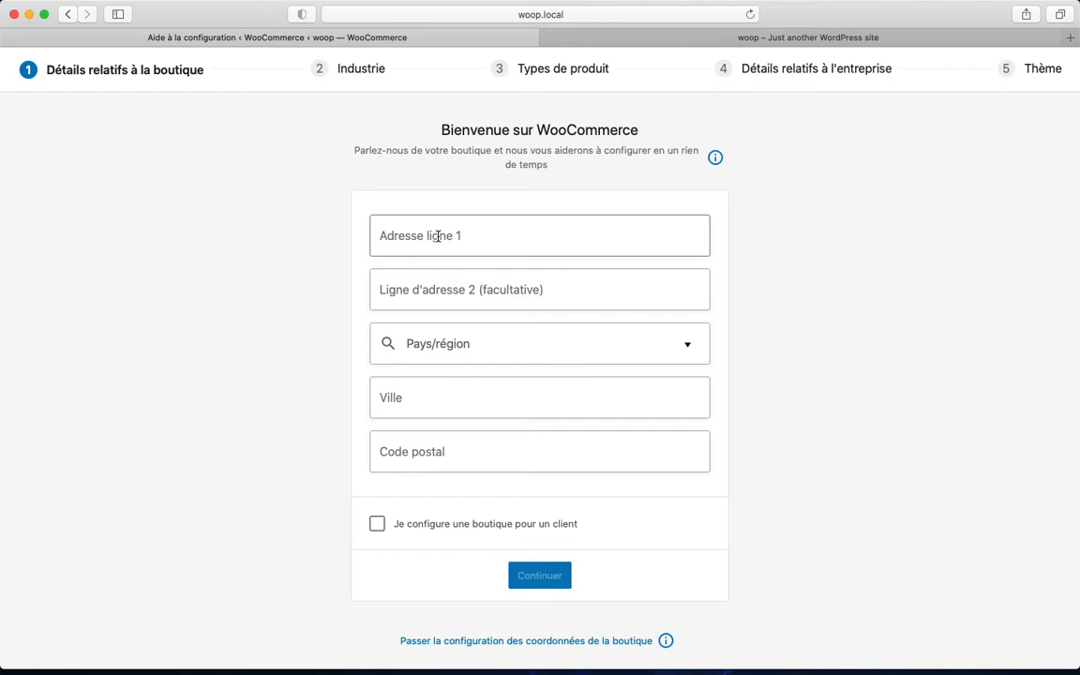
pyautogui.click(438, 236)
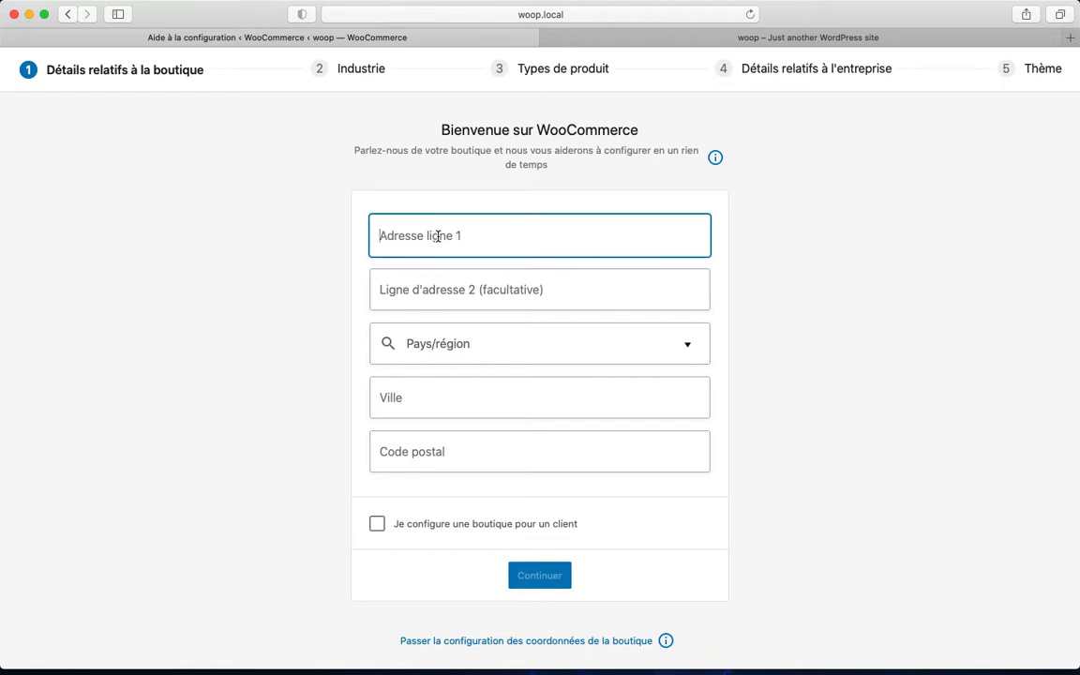
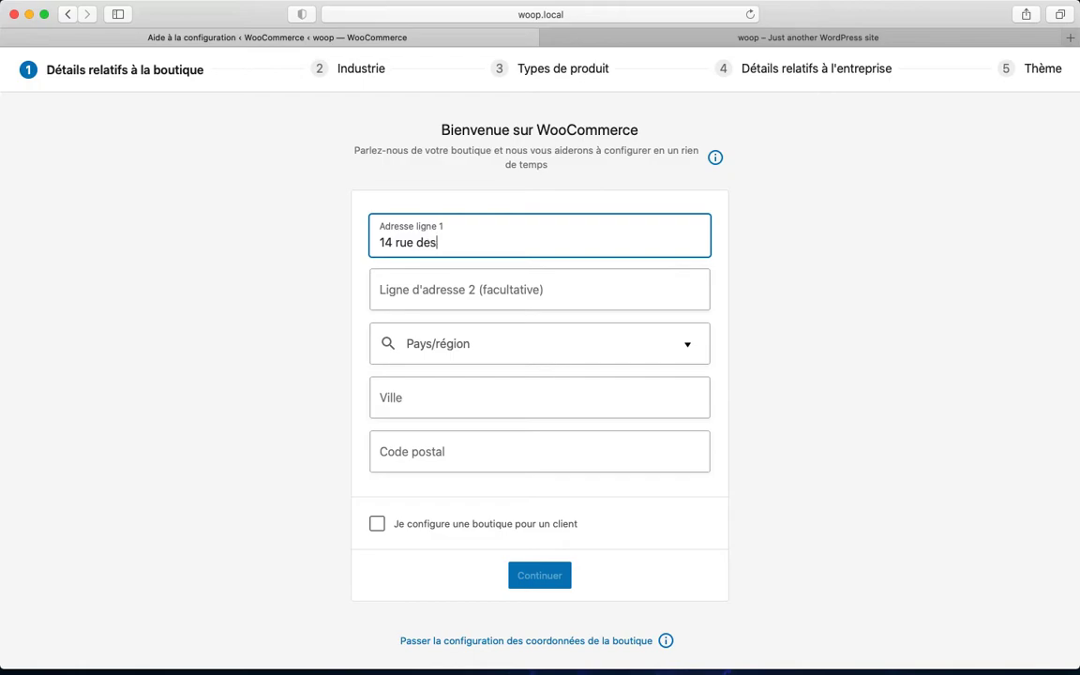
pyautogui.press('Tab')
pyautogui.press('Tab')
pyautogui.write('france')
pyautogui.press('Return')
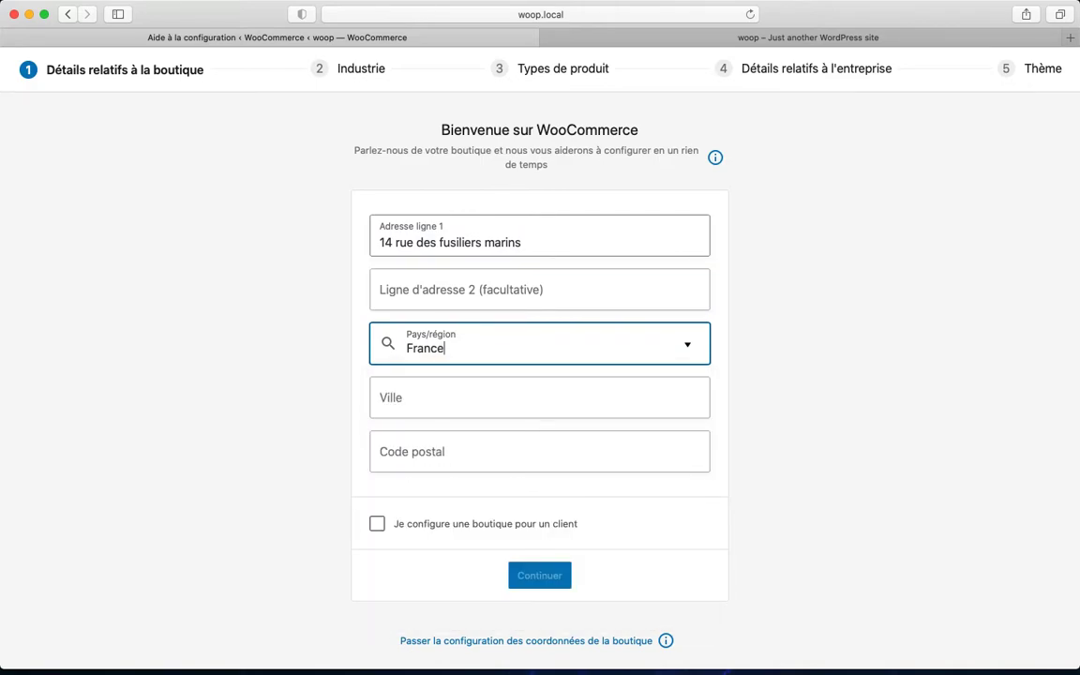
pyautogui.press('Tab')
pyautogui.write('Dun')
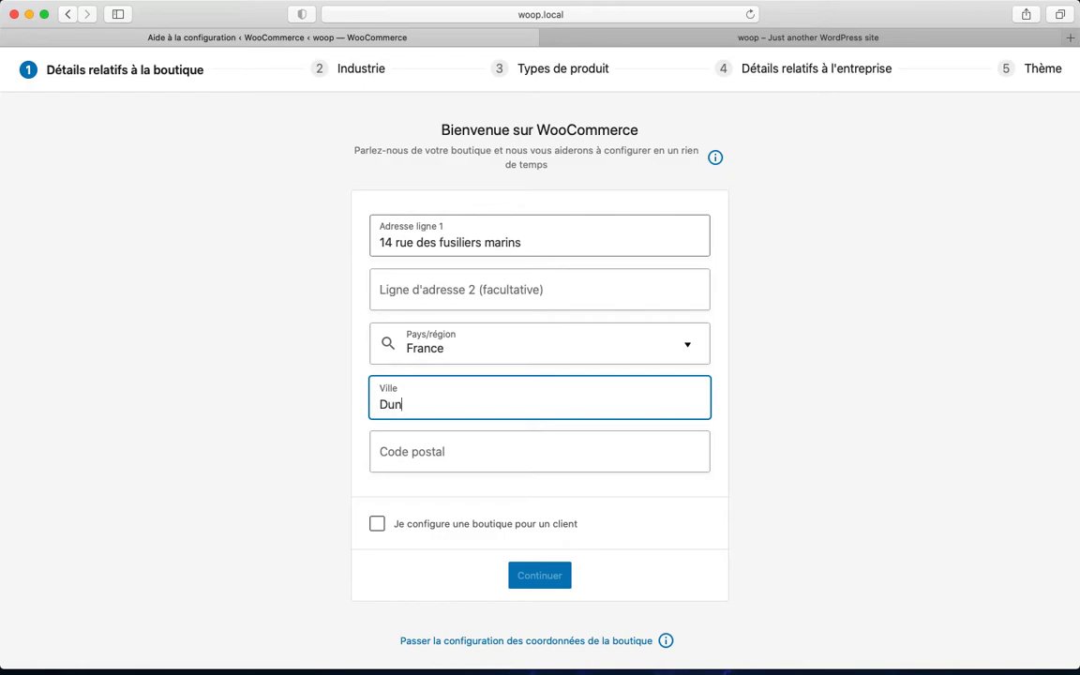
pyautogui.write('kerque')
pyautogui.press('Tab')
pyautogui.write('5')
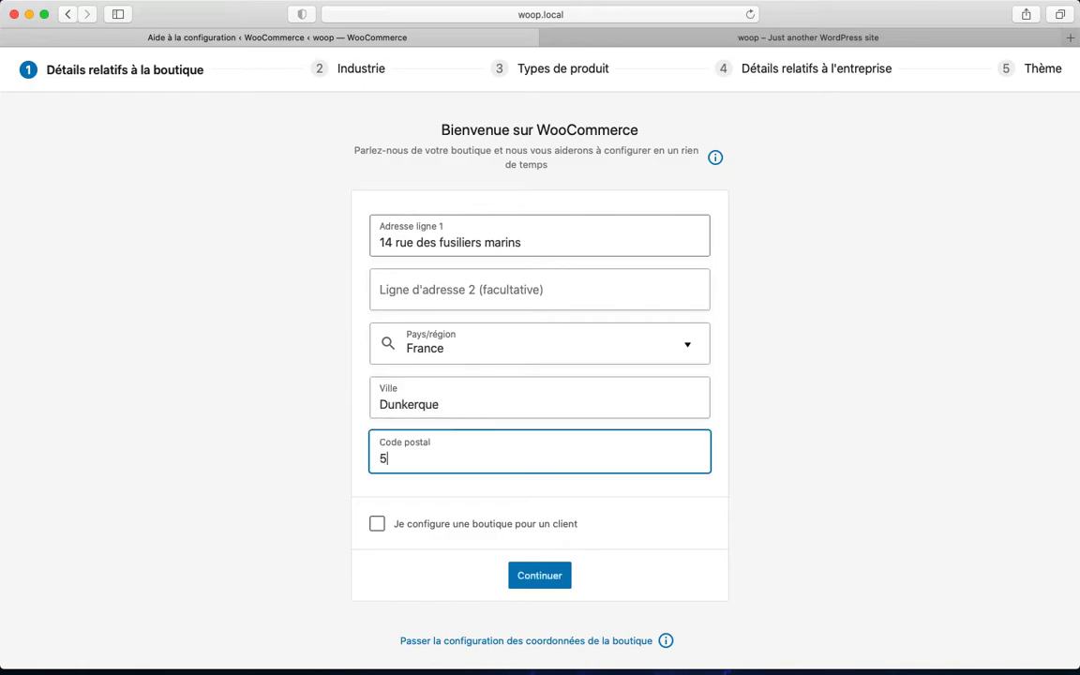
pyautogui.write('9140')
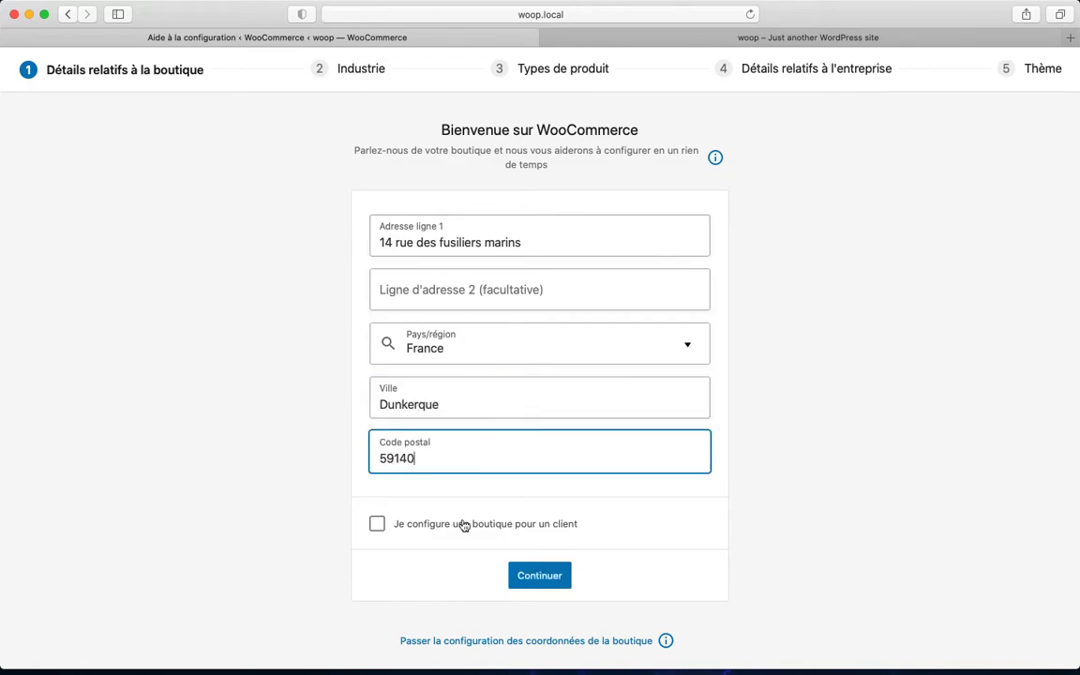
# Submit the store details, agreeing to share usage data with WooCommerce
pyautogui.click(539, 575)
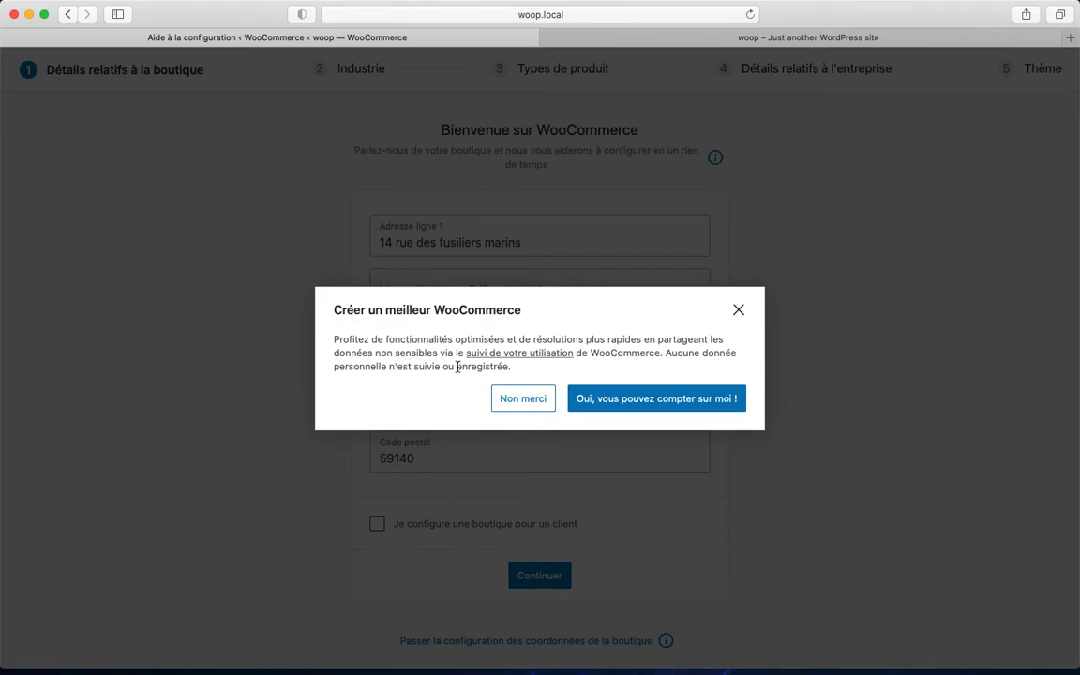
pyautogui.click(620, 402)
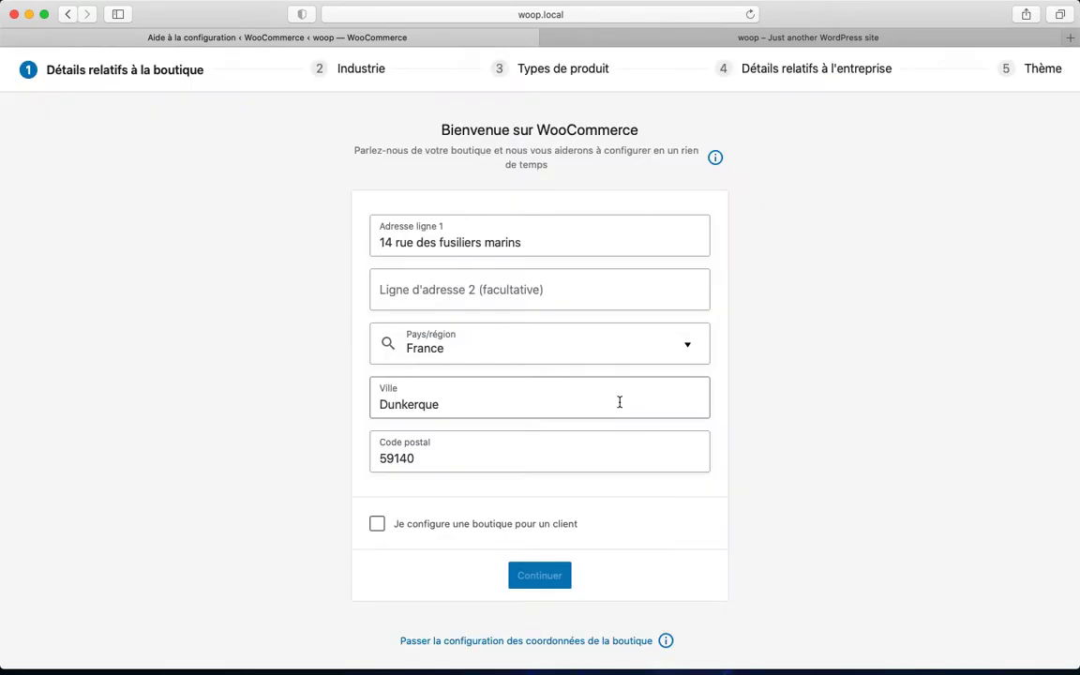
pyautogui.click(567, 575)
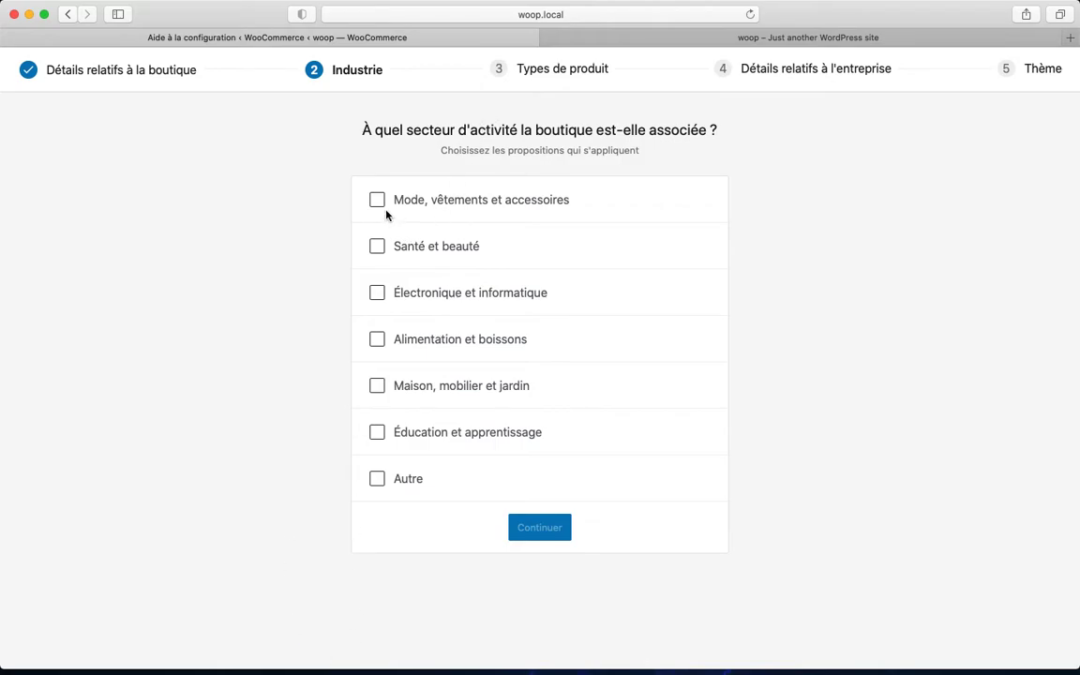
# Tick 'Mode, vêtements et accessoires' as the store's industry
pyautogui.click(467, 206)
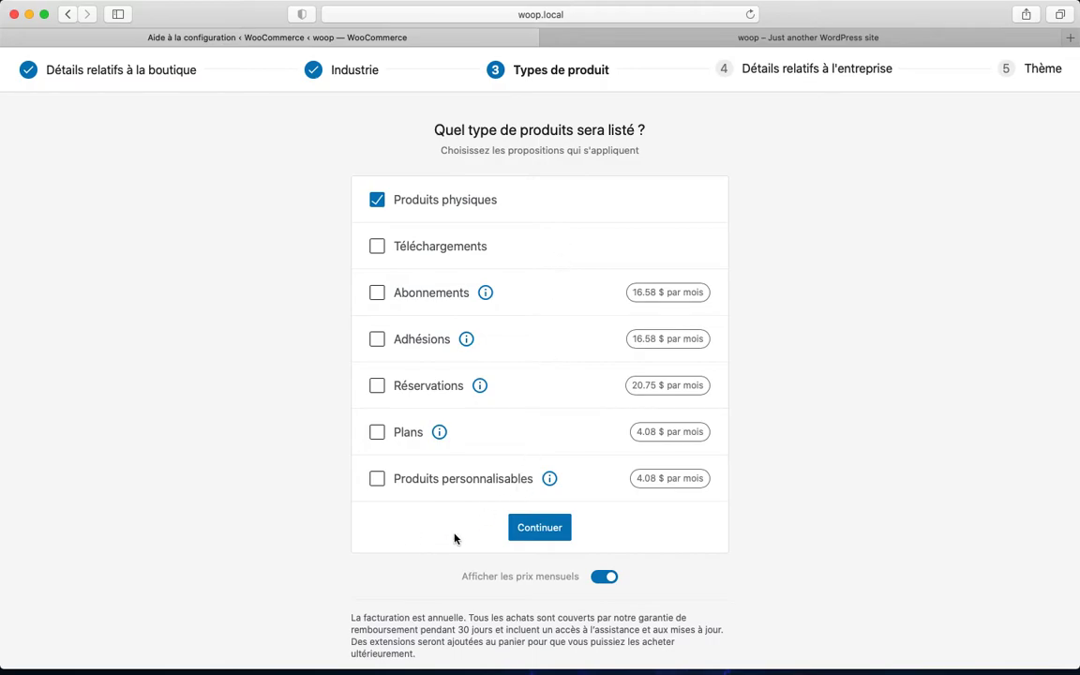
# Keep physical products as the product type and set the product count to 11 – 100
pyautogui.click(534, 521)
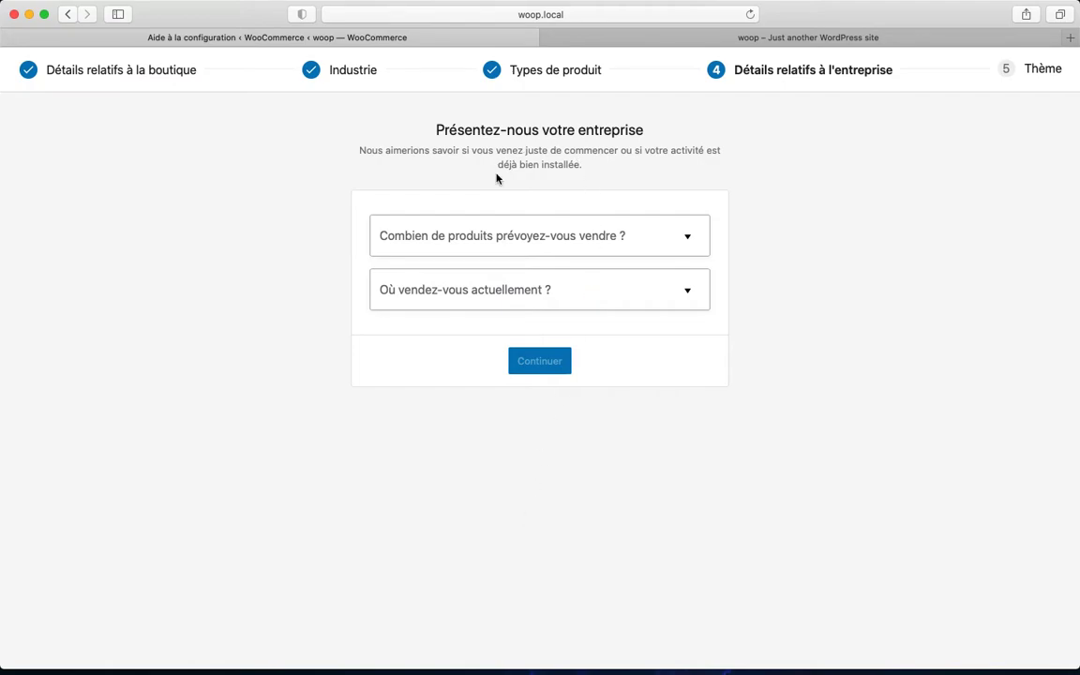
pyautogui.click(684, 247)
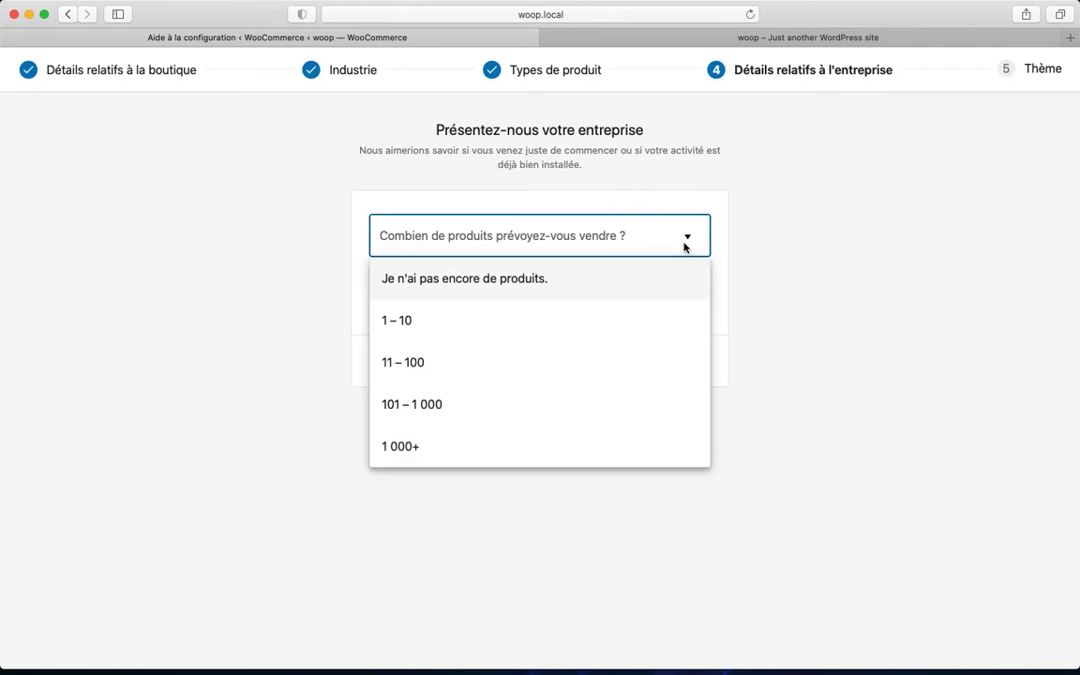
pyautogui.click(451, 373)
# Set current selling to in person, in physical shops or events
pyautogui.click(511, 298)
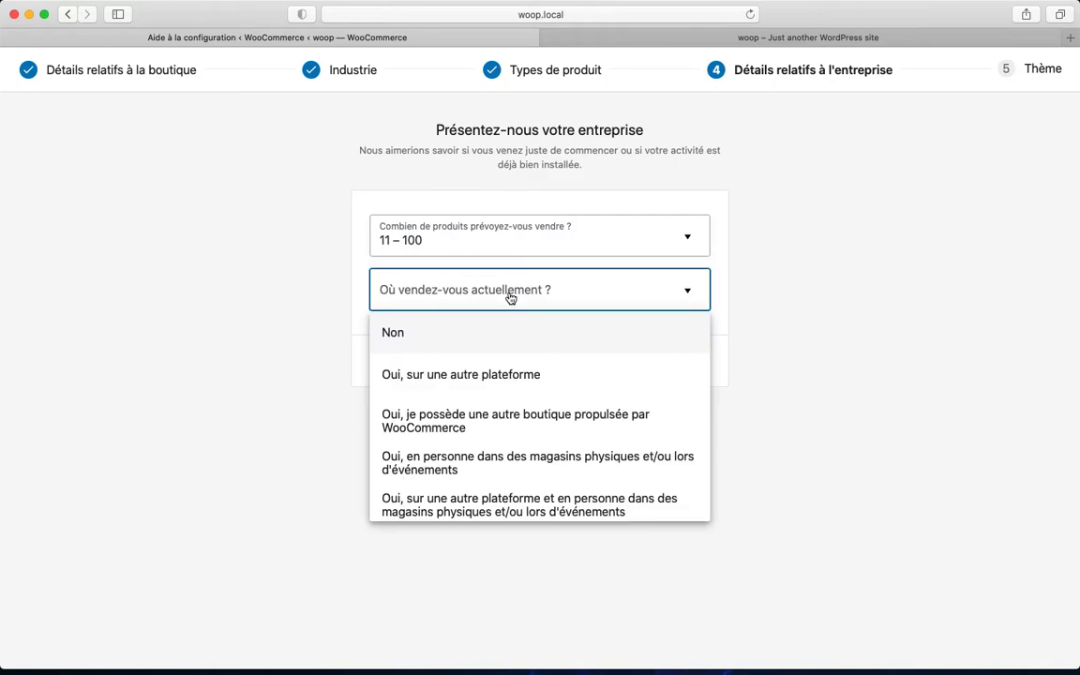
pyautogui.click(448, 350)
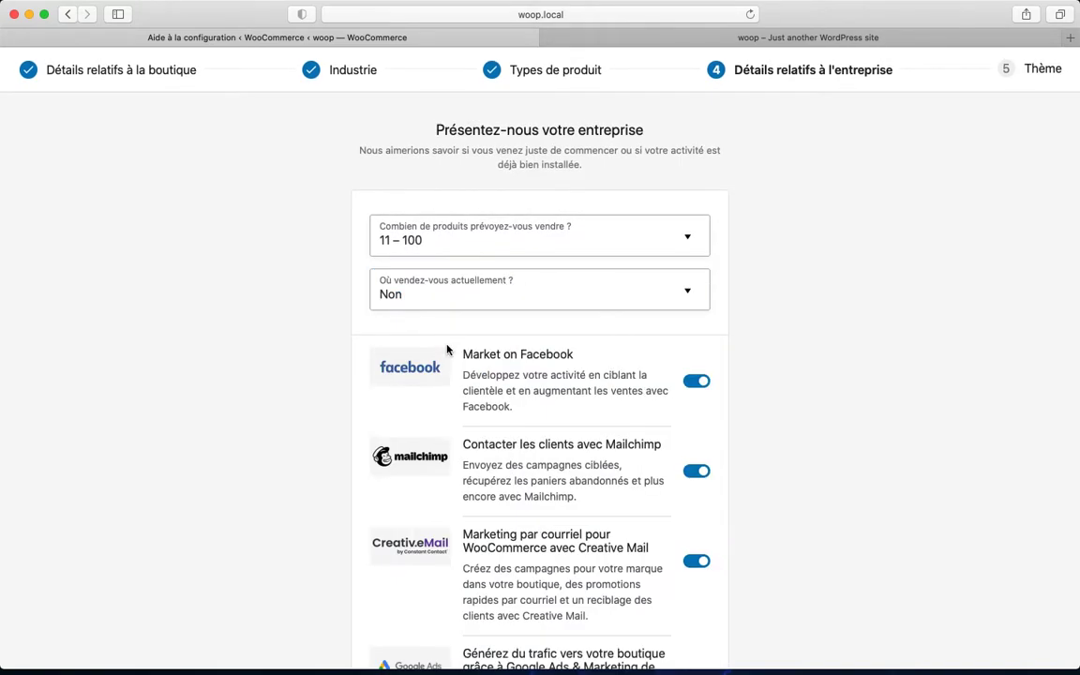
pyautogui.scroll(-2, 487, 469)
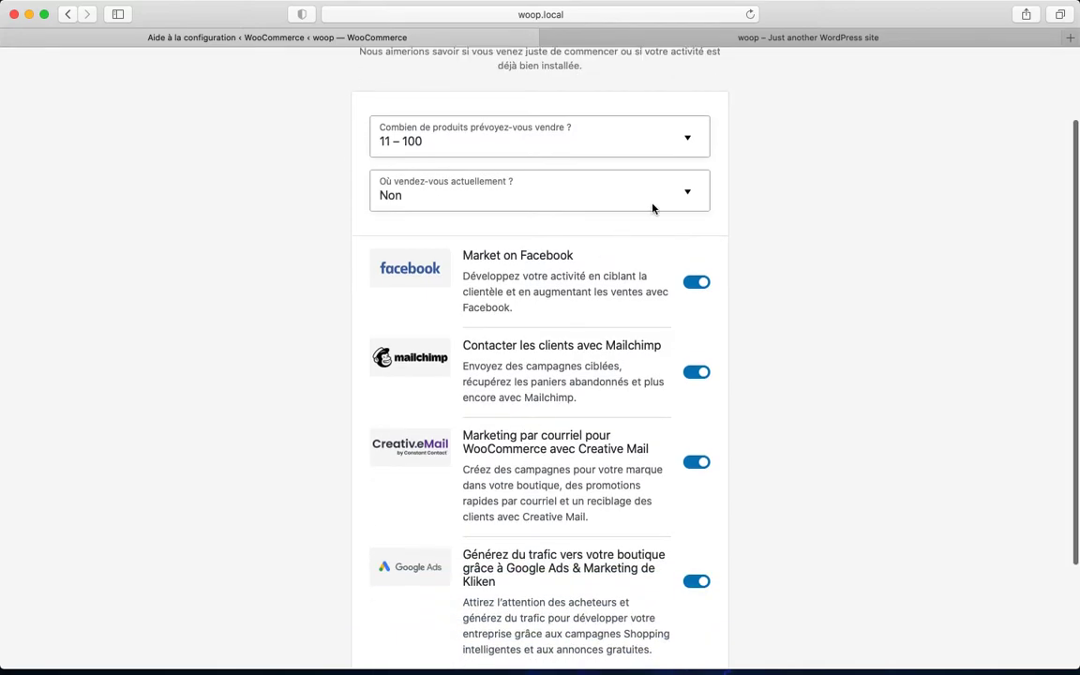
pyautogui.click(668, 197)
pyautogui.scroll(-2, 525, 296)
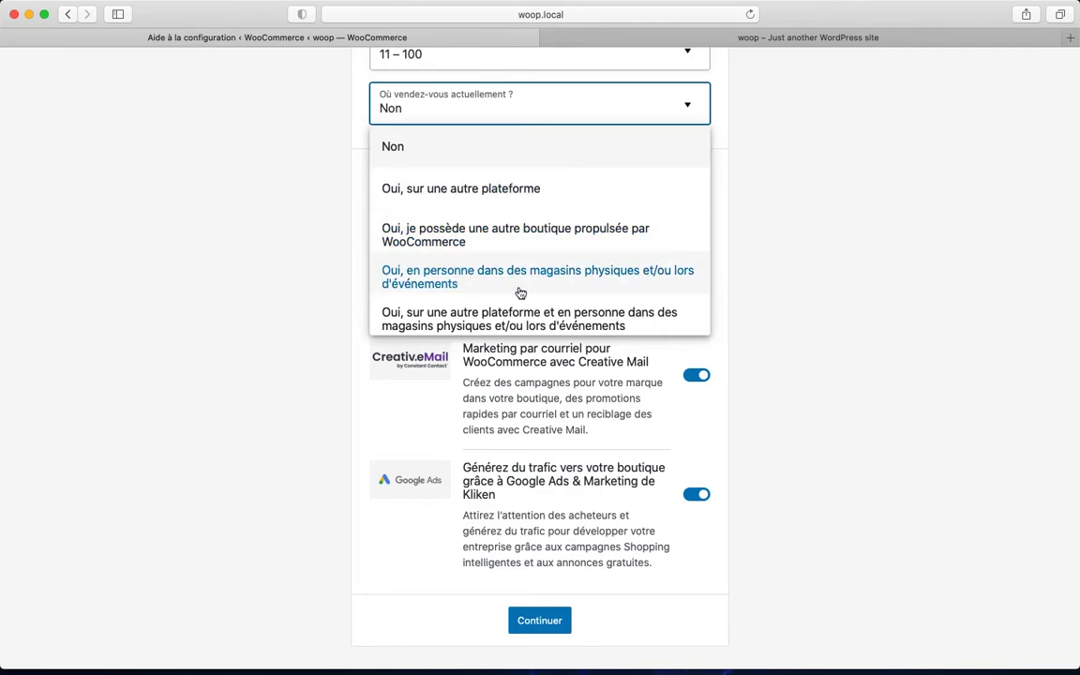
pyautogui.click(609, 292)
# Switch off the Facebook, Mailchimp, Creative Mail and Google Ads extensions
pyautogui.scroll(-3, 693, 113)
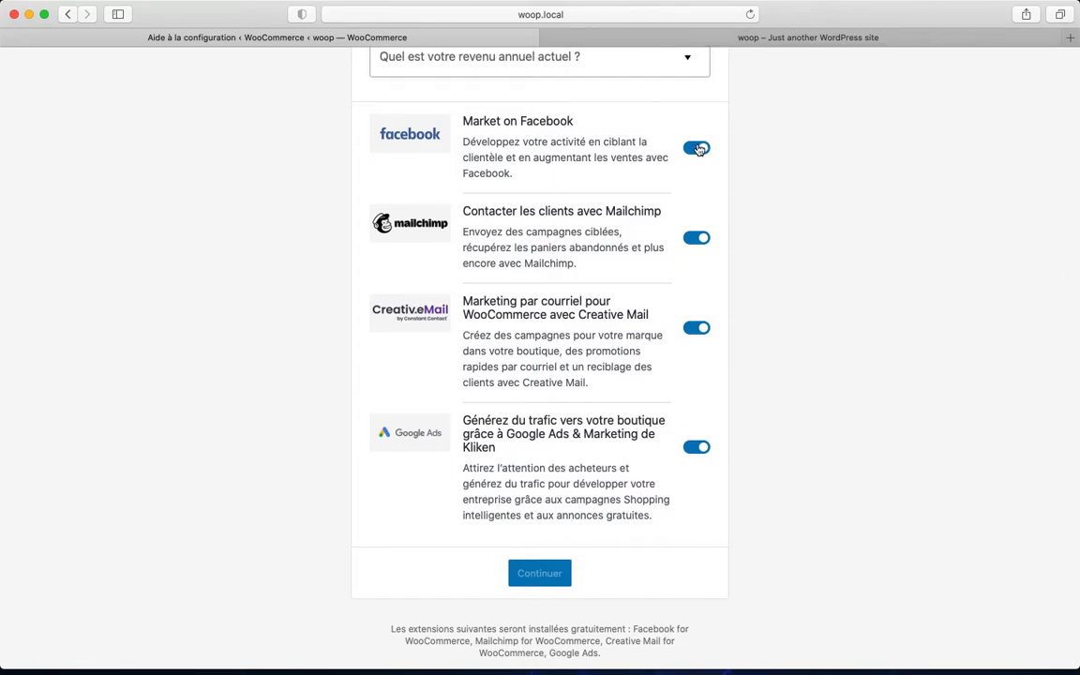
pyautogui.click(697, 149)
pyautogui.click(698, 246)
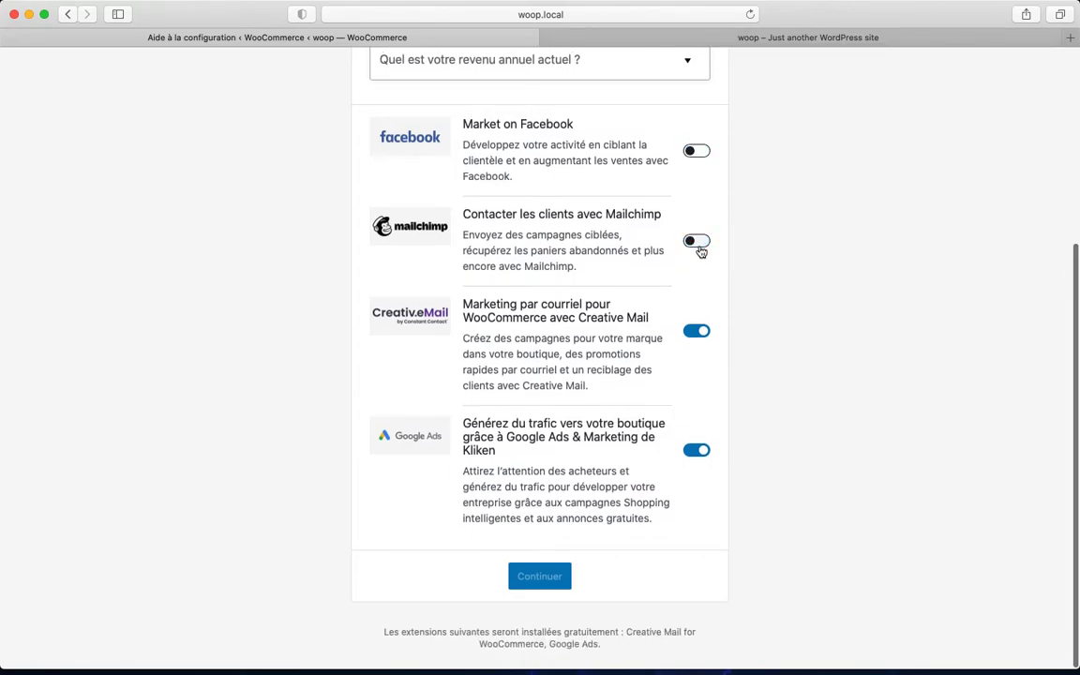
pyautogui.click(699, 332)
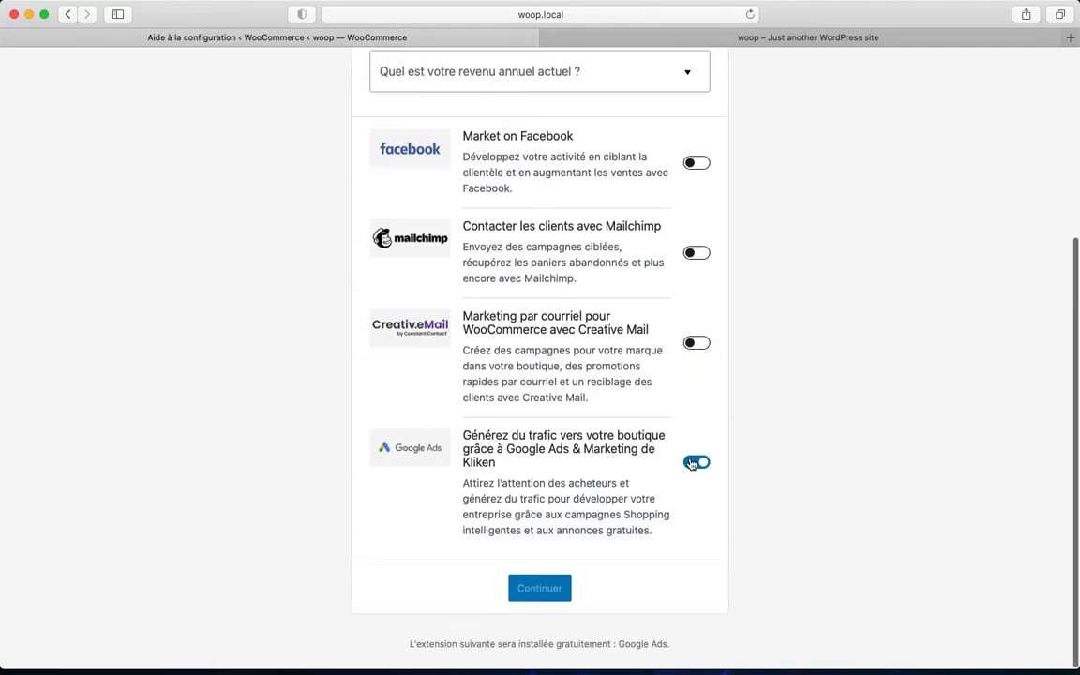
pyautogui.click(694, 463)
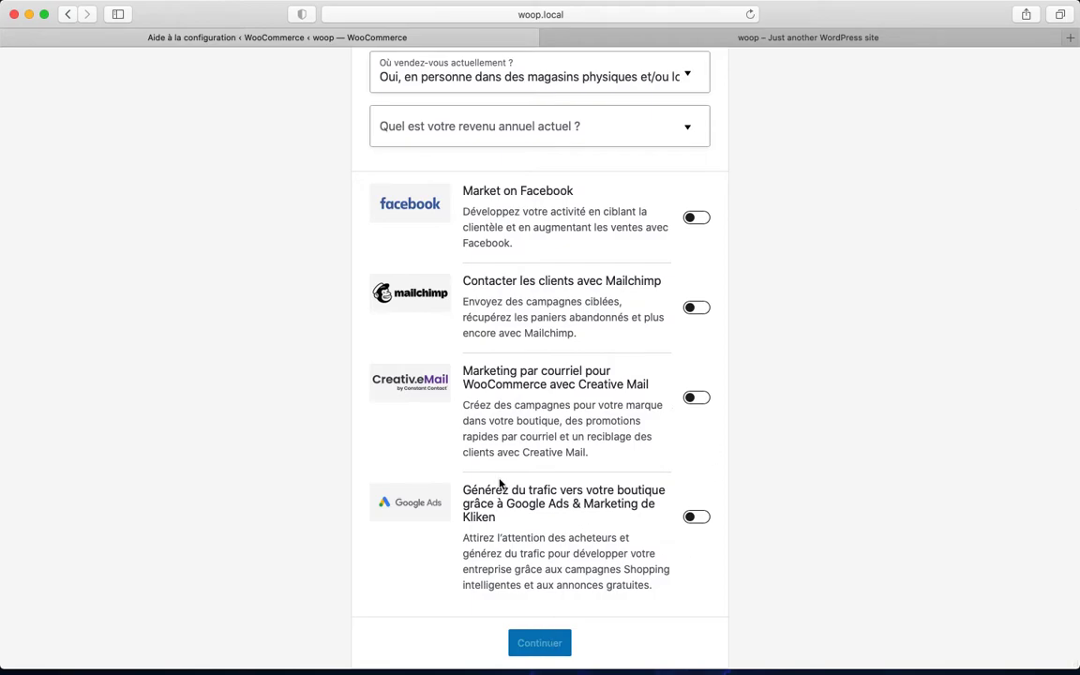
# Set annual revenue to £0.00 and submit the business details
pyautogui.scroll(4, 500, 486)
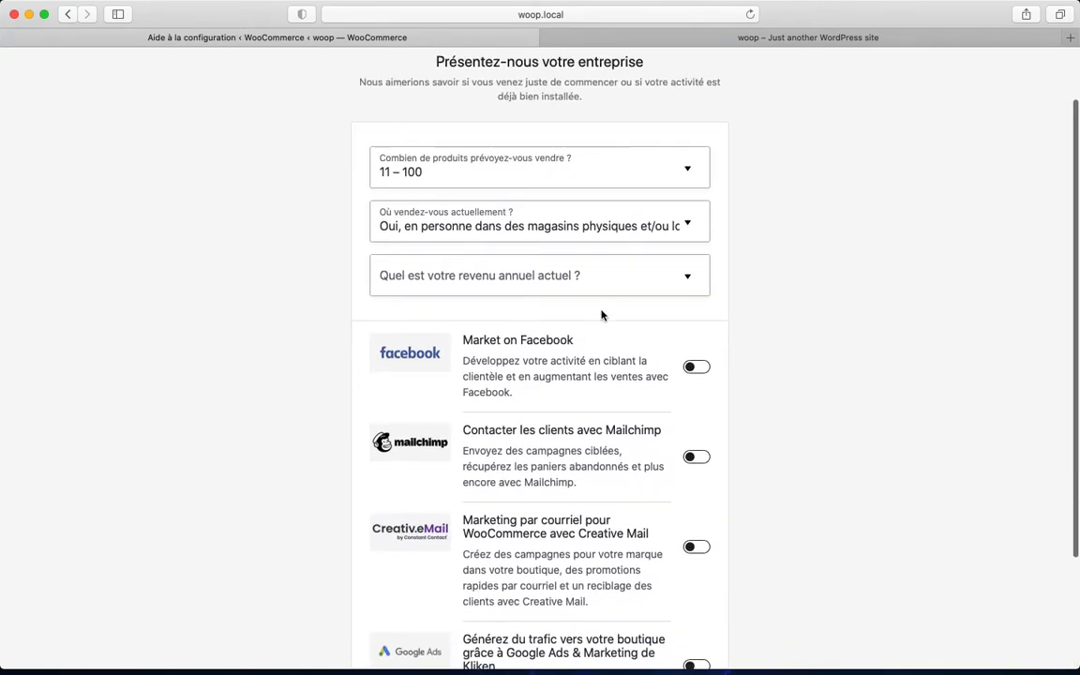
pyautogui.click(684, 278)
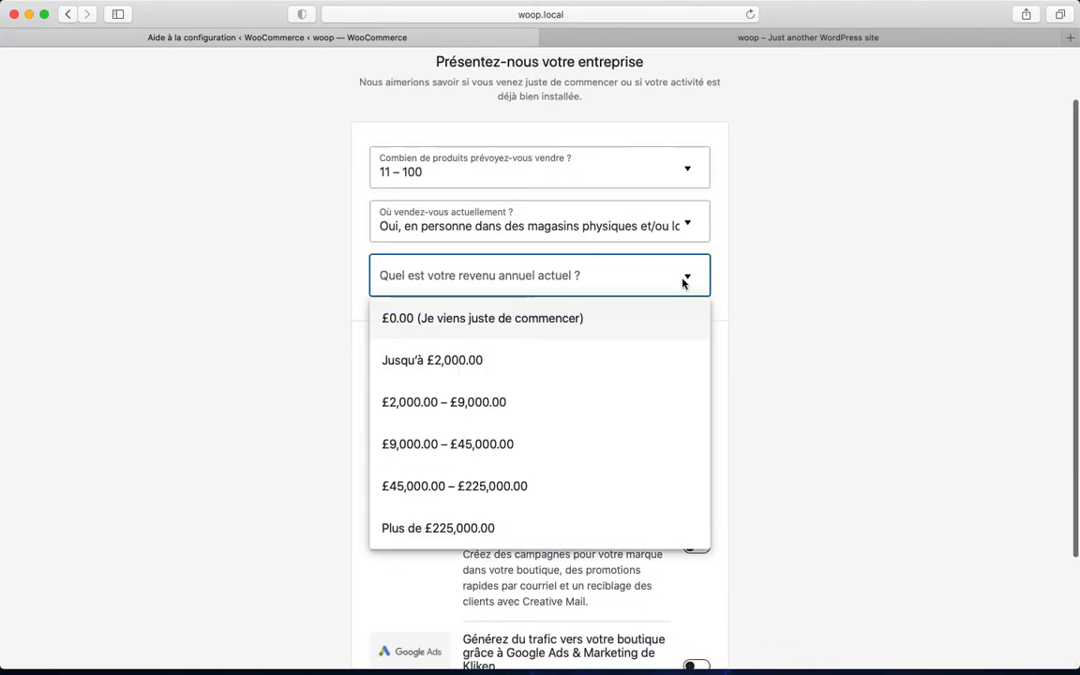
pyautogui.click(574, 324)
pyautogui.scroll(-4, 735, 419)
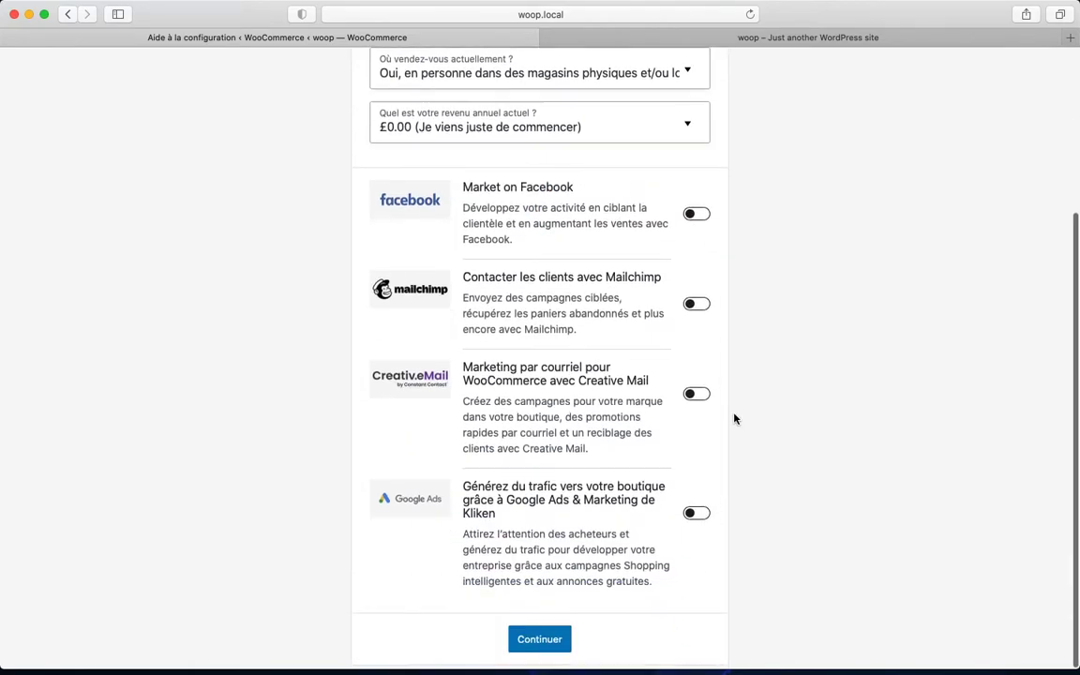
pyautogui.click(543, 642)
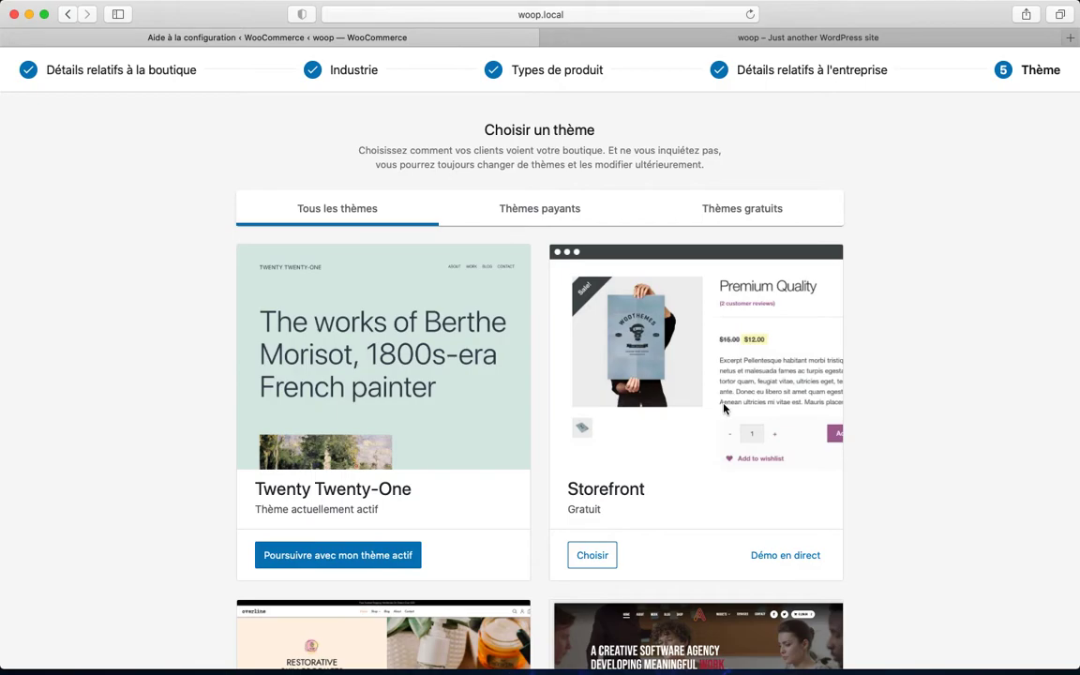
# Browse the theme list and preview the Storefront theme's live demo
pyautogui.scroll(-1, 724, 409)
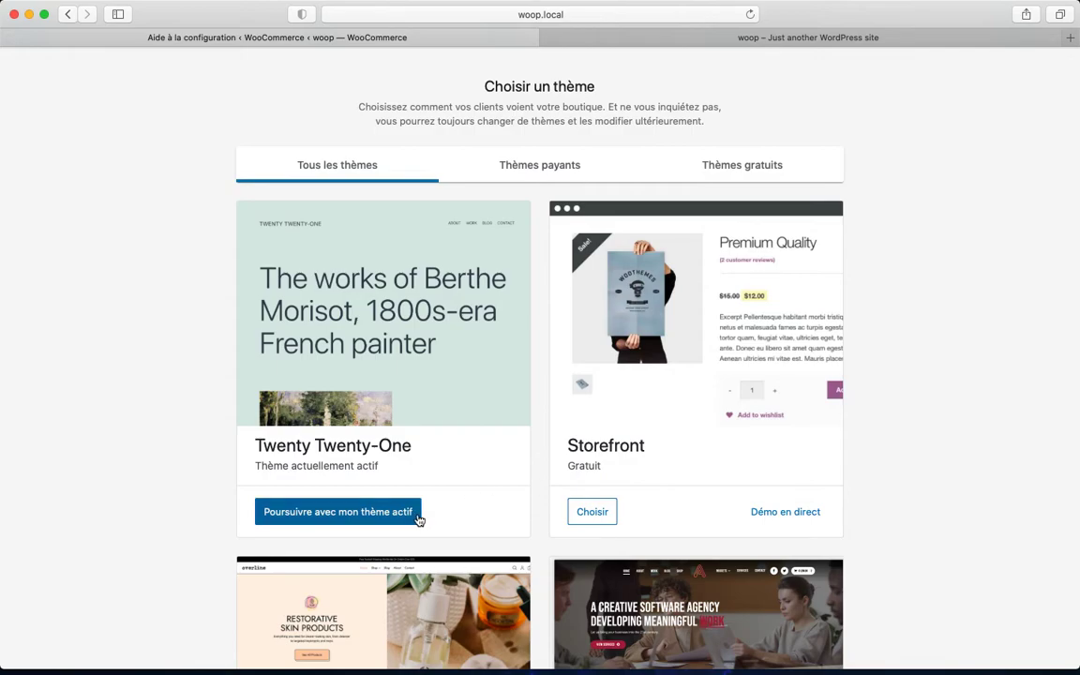
pyautogui.scroll(-5, 419, 520)
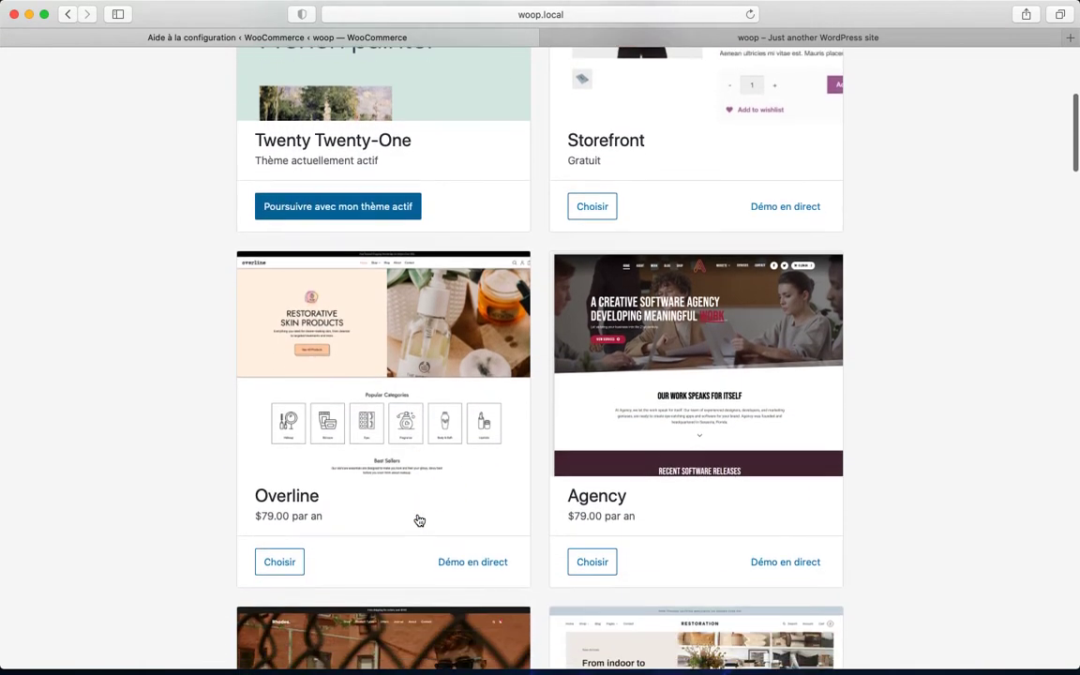
pyautogui.scroll(3, 418, 519)
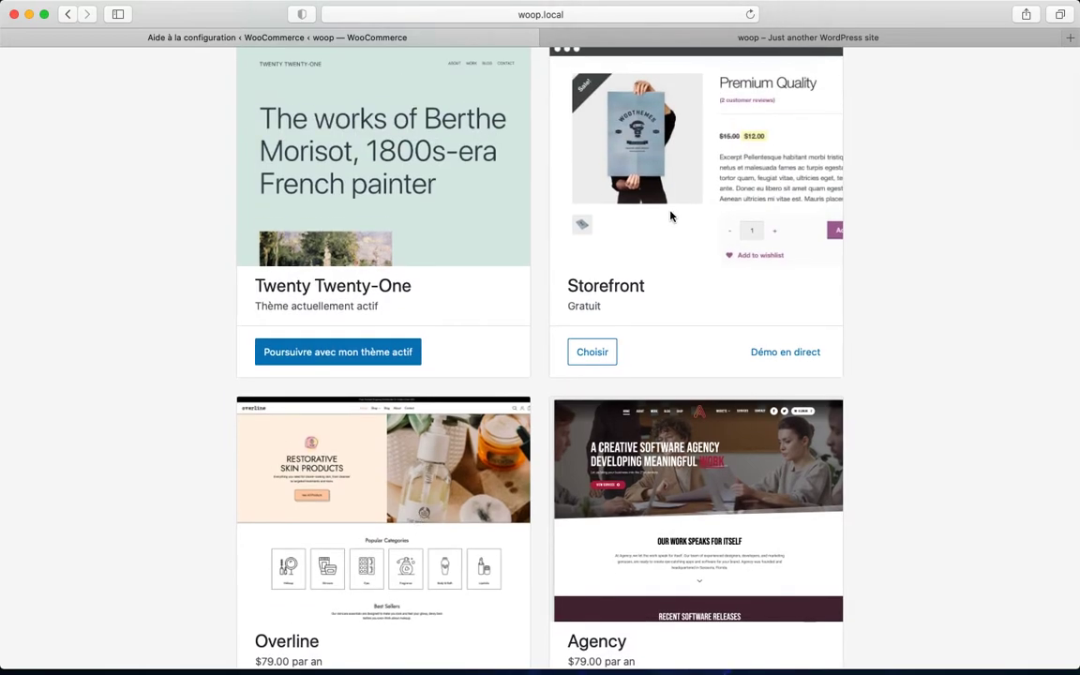
pyautogui.scroll(1, 710, 211)
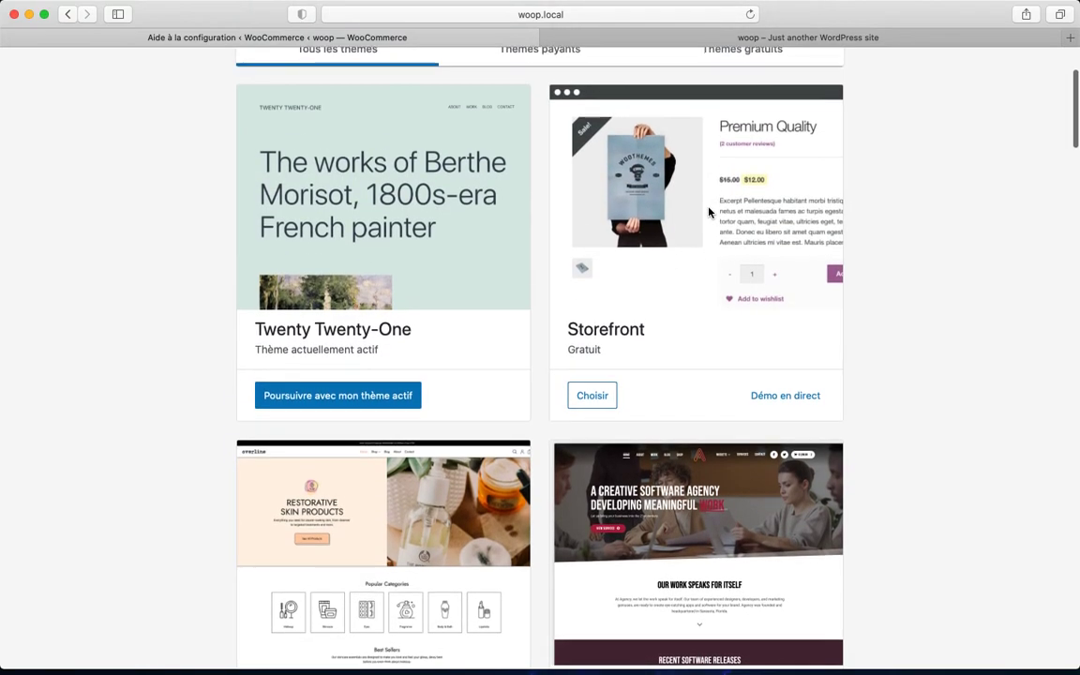
pyautogui.click(784, 405)
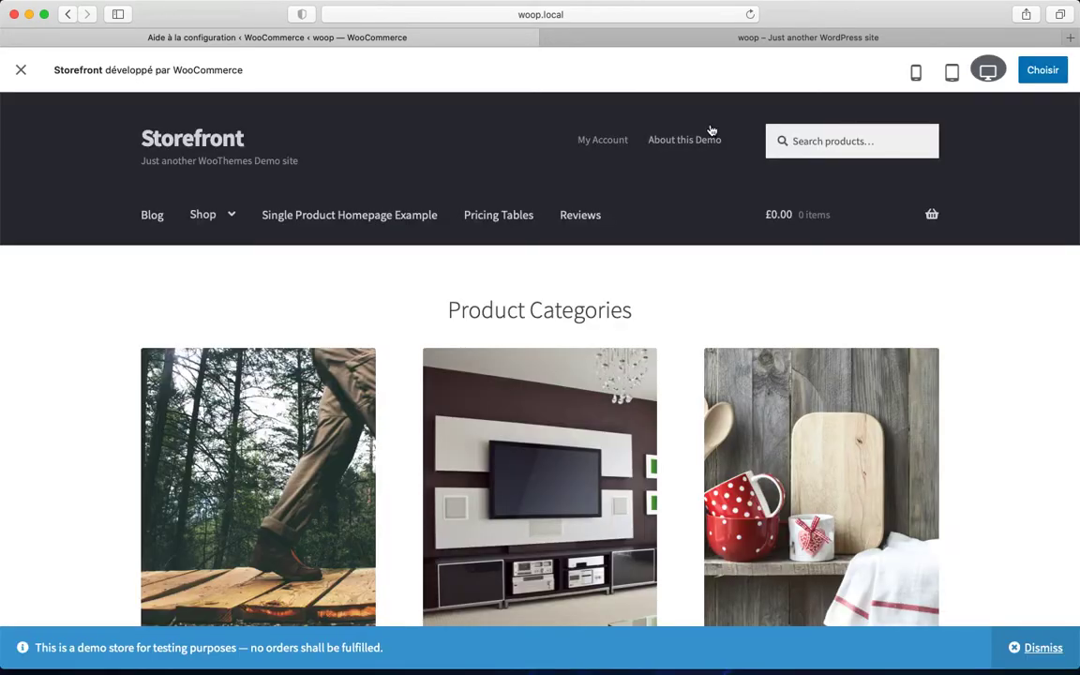
pyautogui.scroll(-5, 712, 130)
pyautogui.scroll(1, 567, 322)
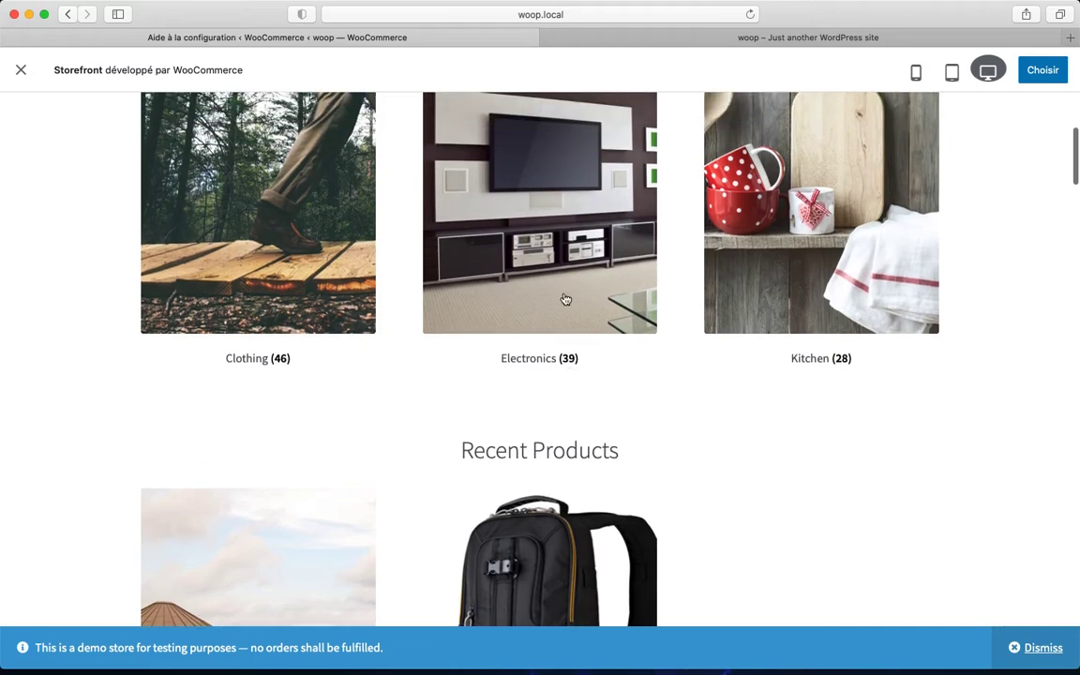
pyautogui.scroll(-2, 349, 574)
pyautogui.scroll(-3, 393, 398)
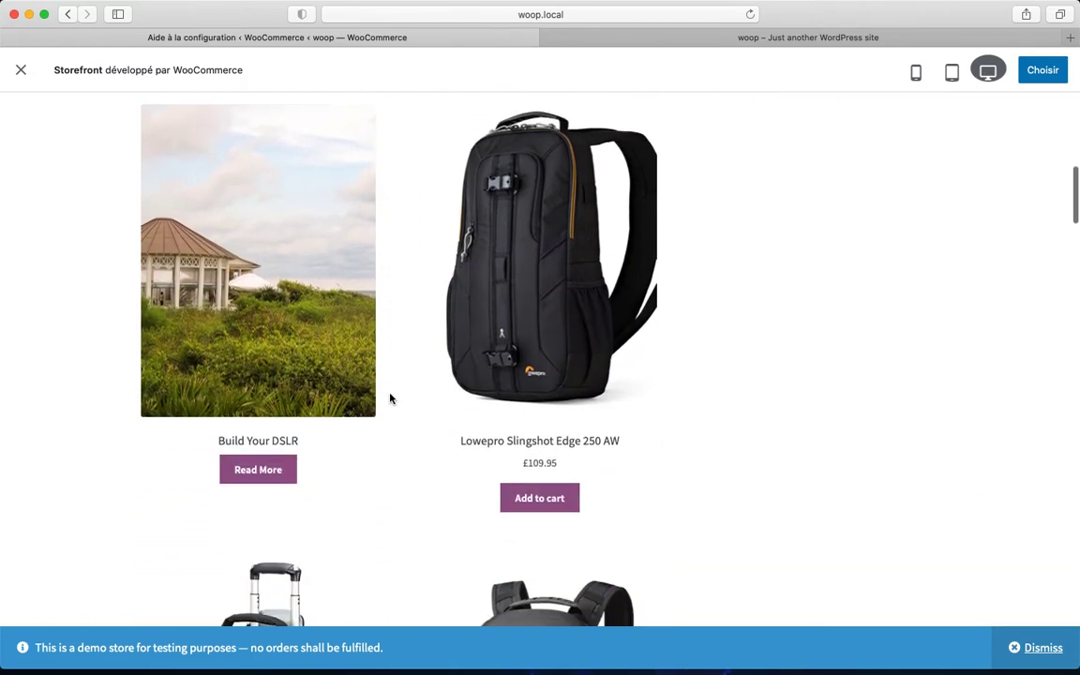
pyautogui.scroll(-5, 394, 403)
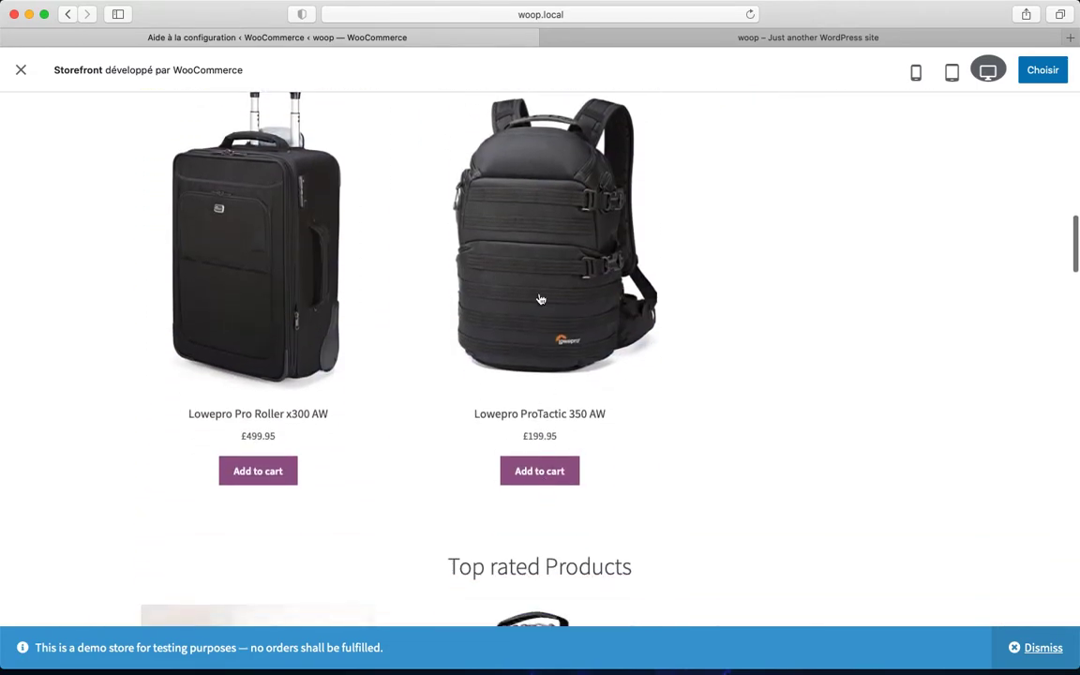
pyautogui.scroll(5, 375, 375)
pyautogui.scroll(-8, 296, 272)
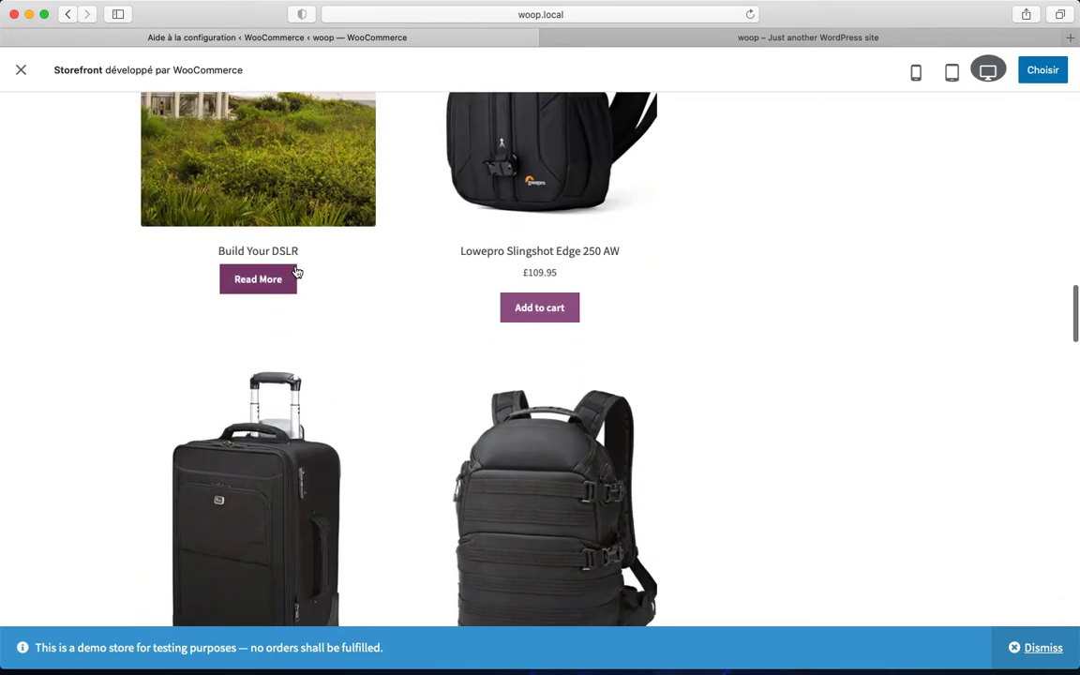
pyautogui.scroll(9, 297, 272)
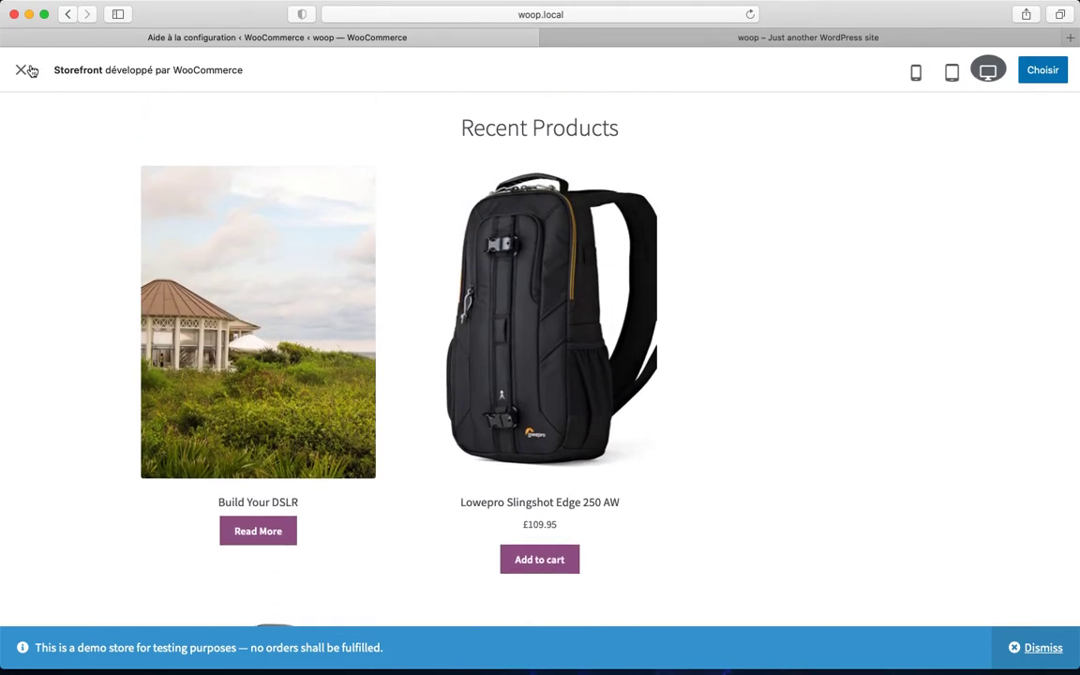
# Close the Storefront preview and scroll through the theme chooser back to the top
pyautogui.click(22, 69)
pyautogui.scroll(-5, 543, 403)
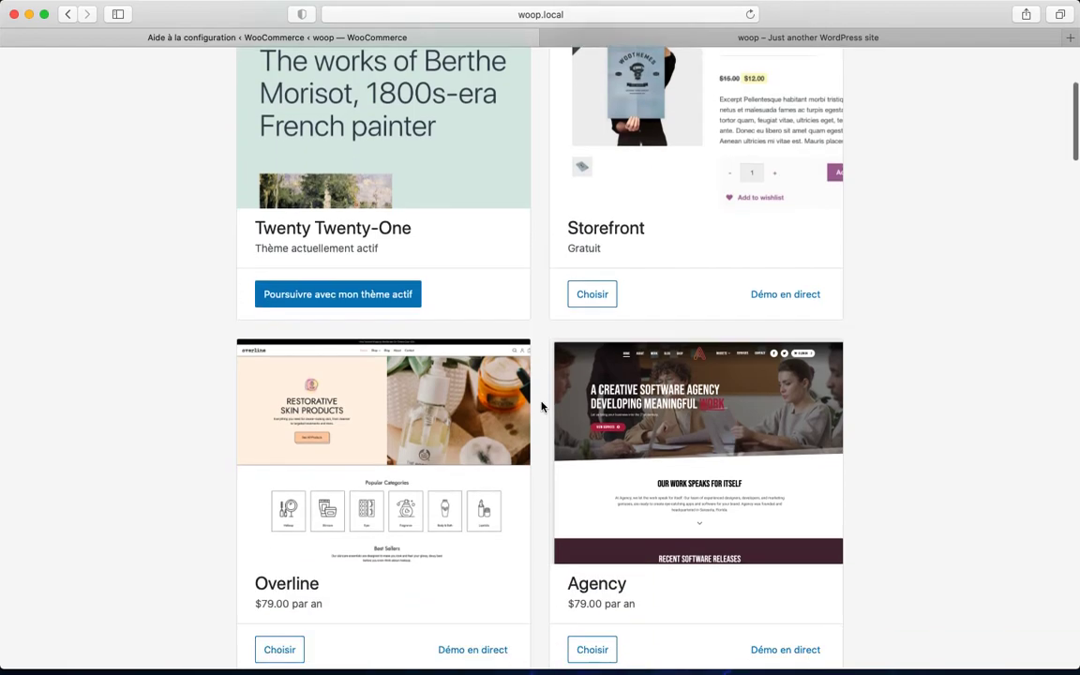
pyautogui.scroll(-9, 541, 406)
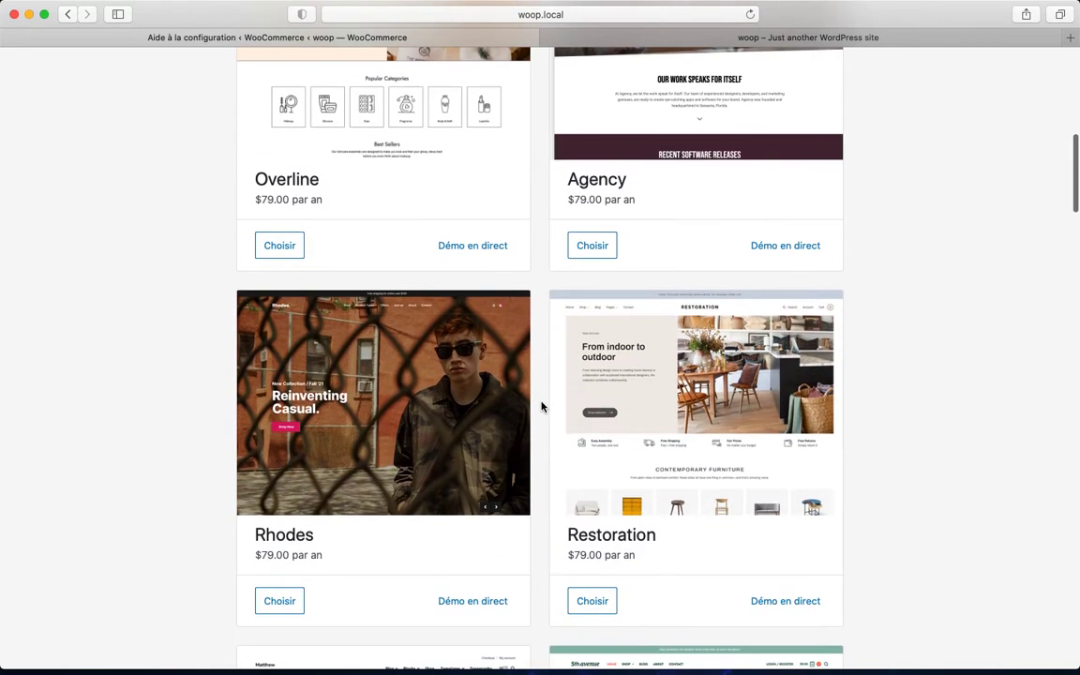
pyautogui.scroll(-15, 541, 406)
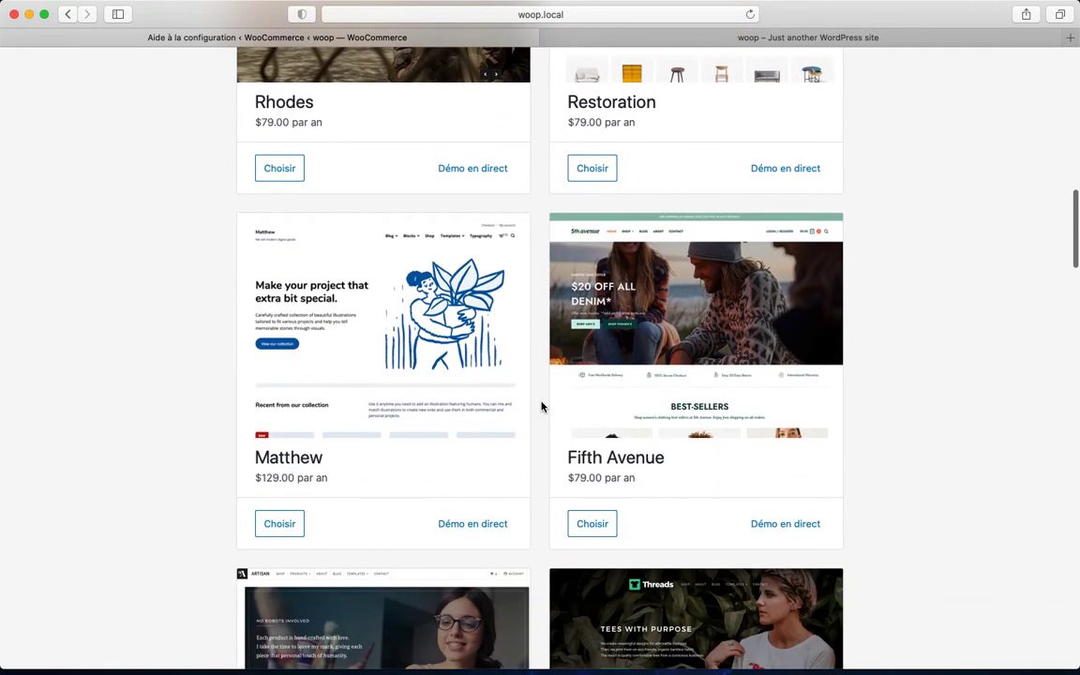
pyautogui.scroll(-11, 541, 406)
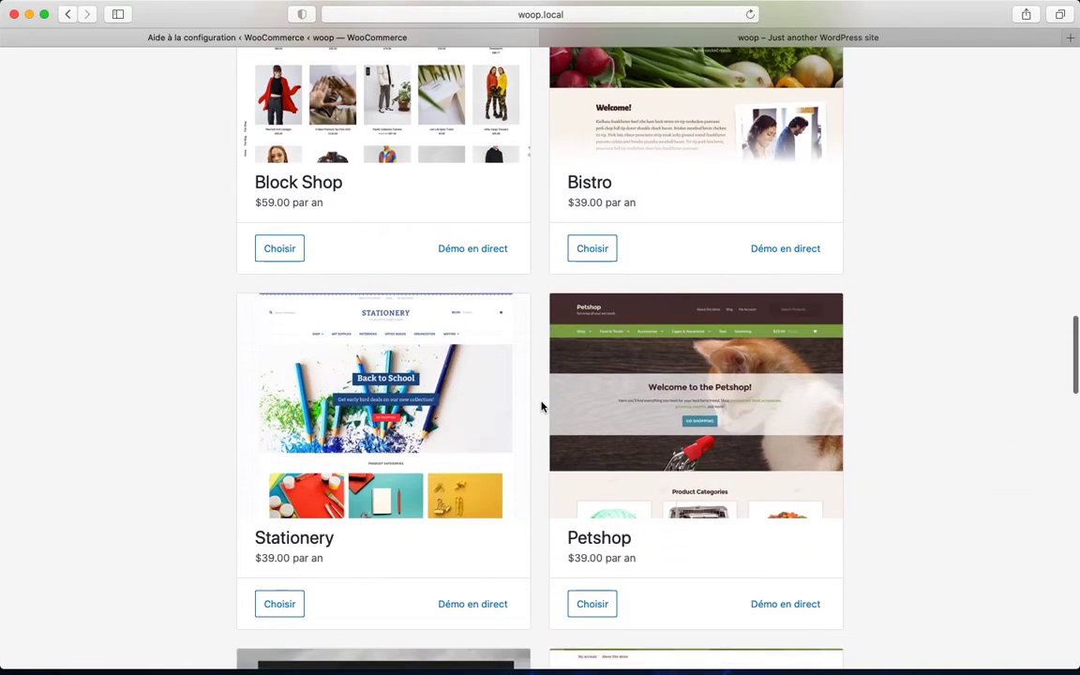
pyautogui.scroll(4, 541, 406)
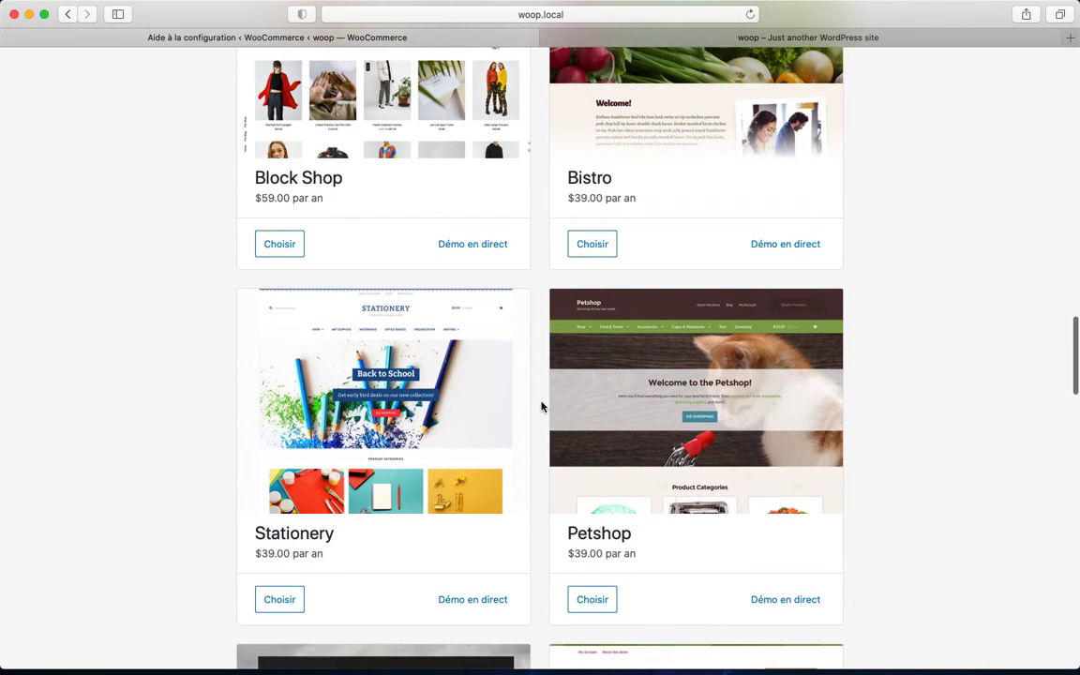
pyautogui.scroll(20, 541, 406)
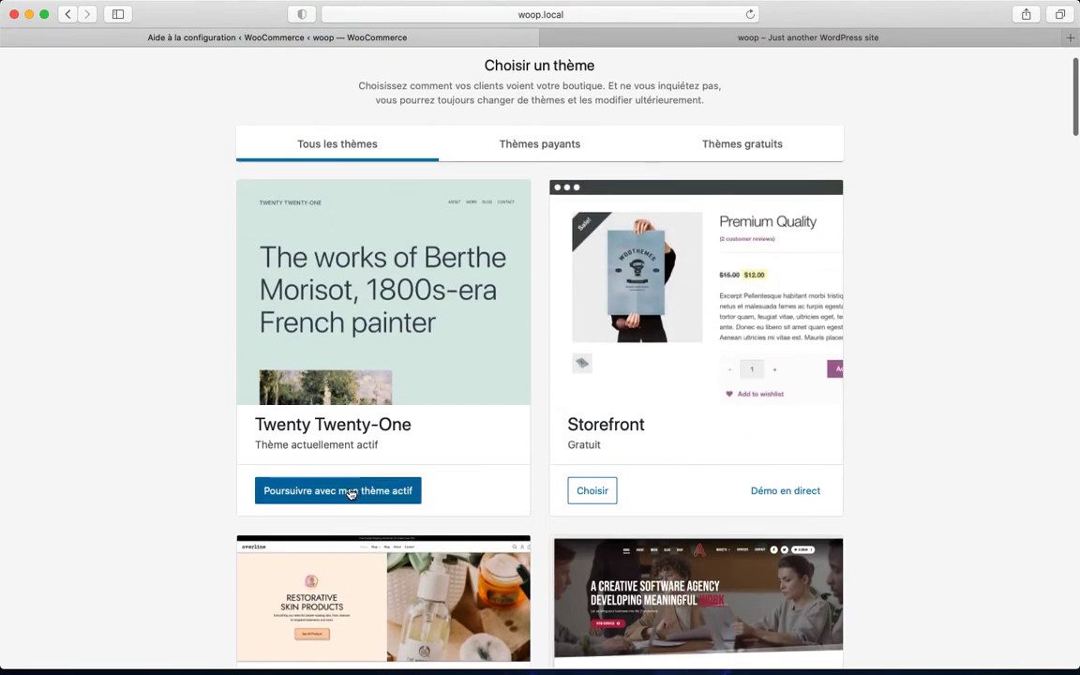
# Keep the active Twenty Twenty-One theme and decline Jetpack and Shipping & Tax
pyautogui.click(350, 492)
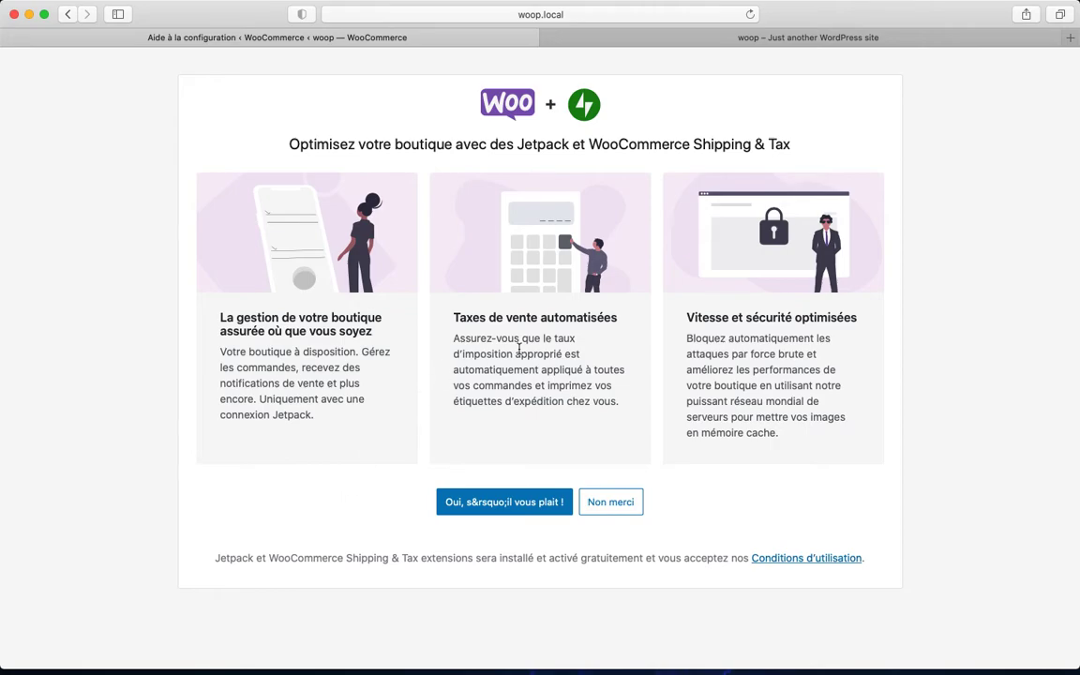
pyautogui.click(605, 501)
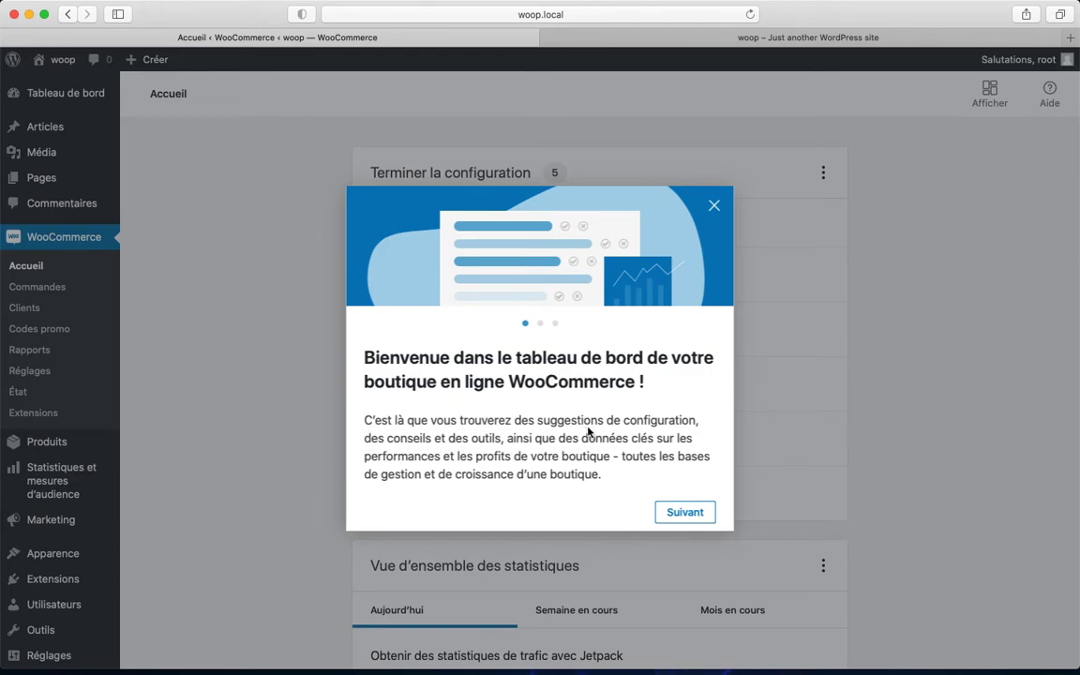
# Step through the welcome tour slides and dismiss it with C'est parti
pyautogui.click(682, 513)
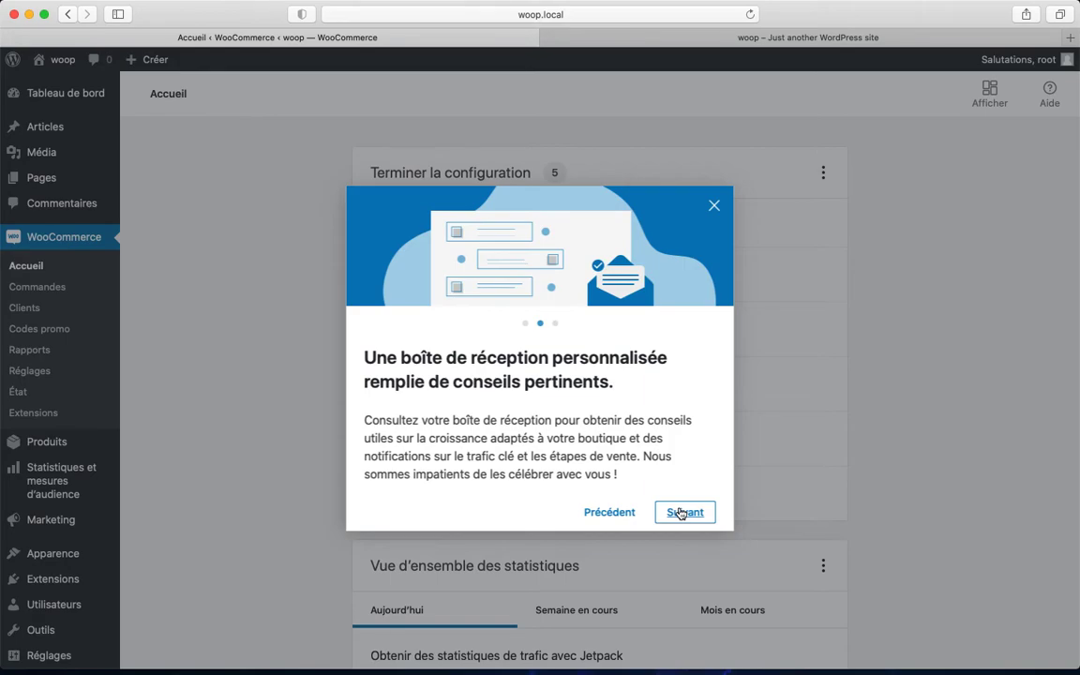
pyautogui.click(682, 513)
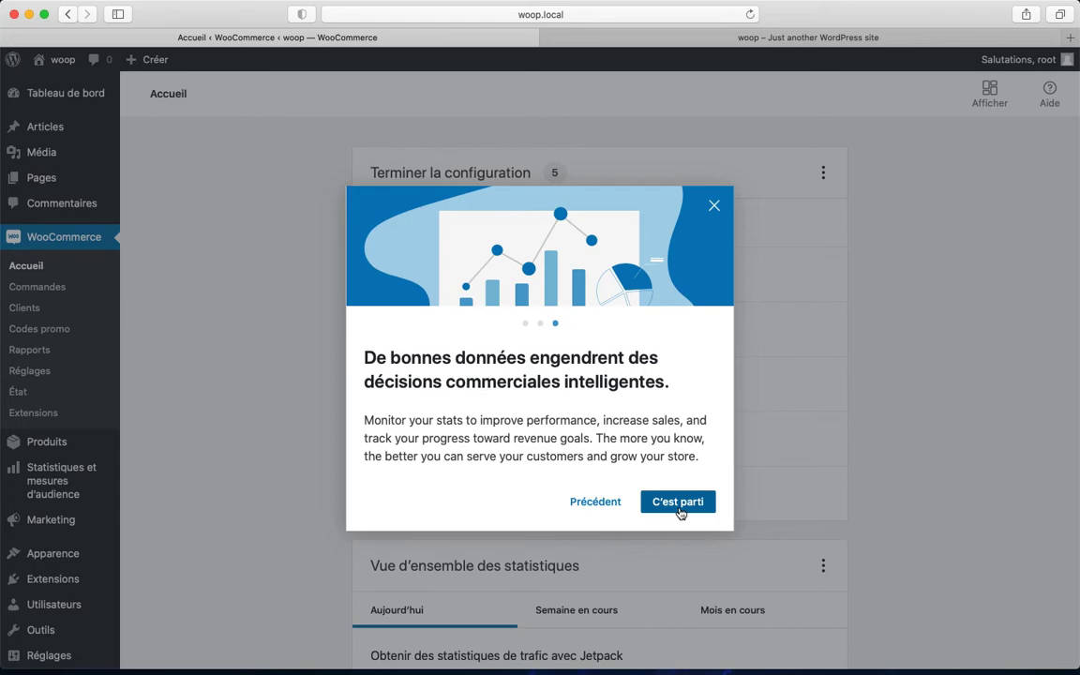
pyautogui.click(680, 511)
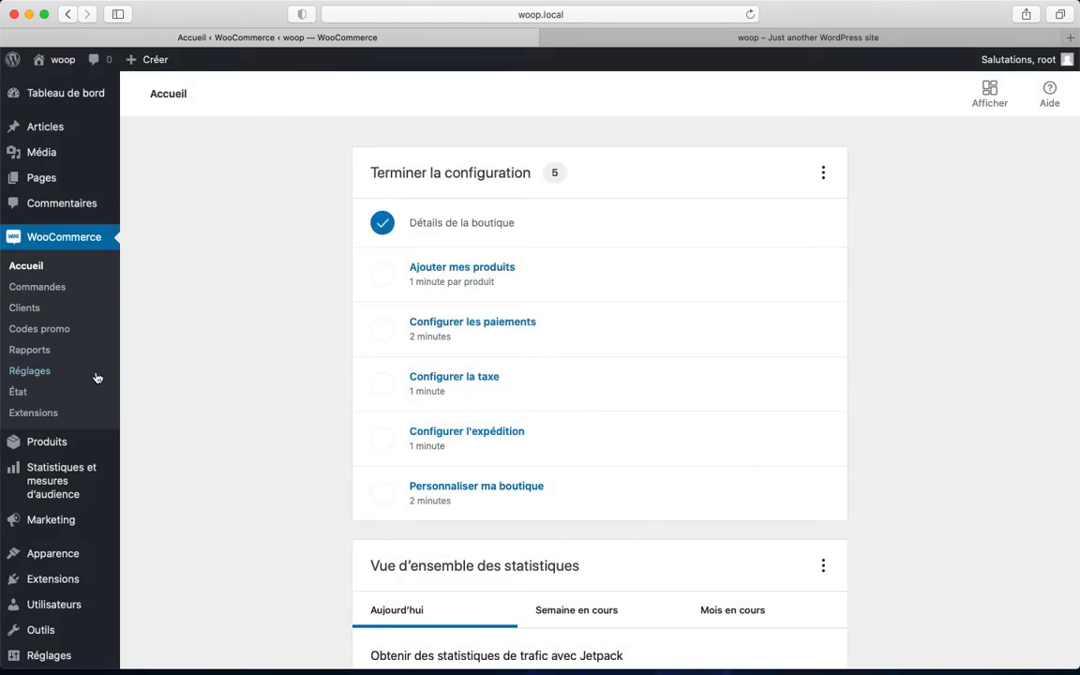
# Scroll the WooCommerce home, then go to the main Tableau de bord
pyautogui.scroll(-4, 77, 463)
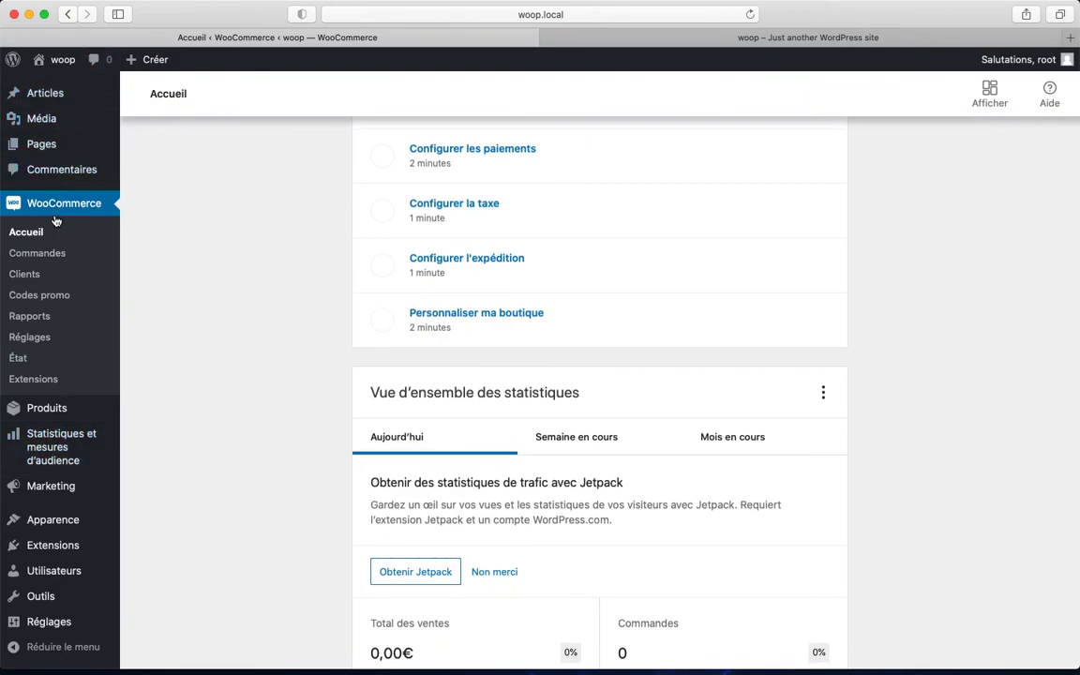
pyautogui.scroll(3, 46, 382)
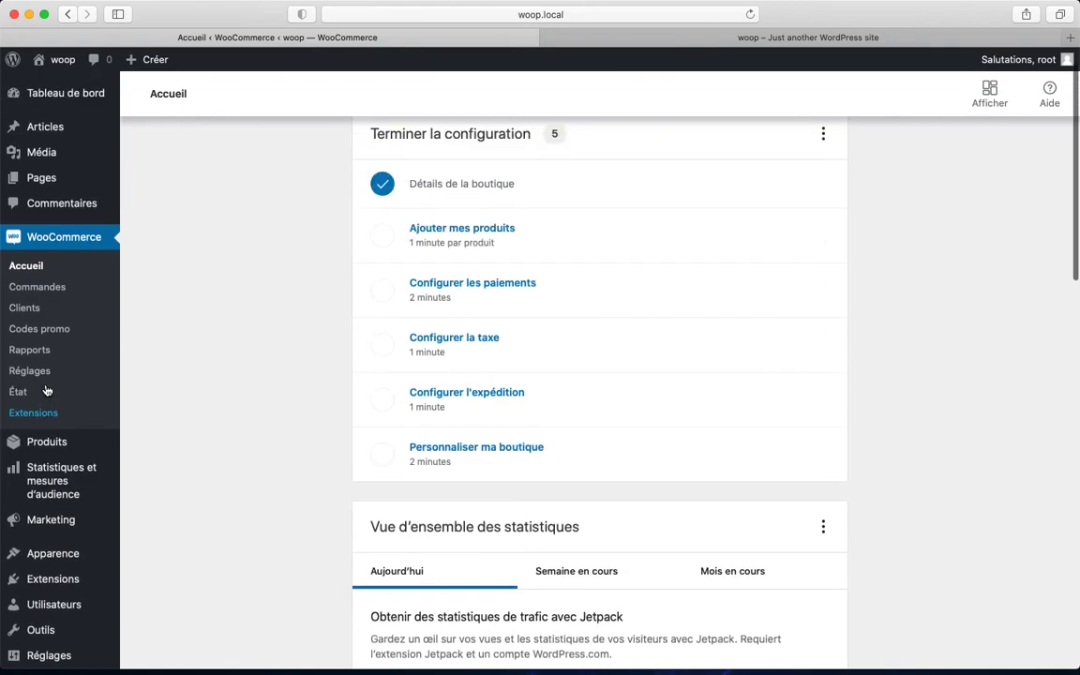
pyautogui.click(49, 101)
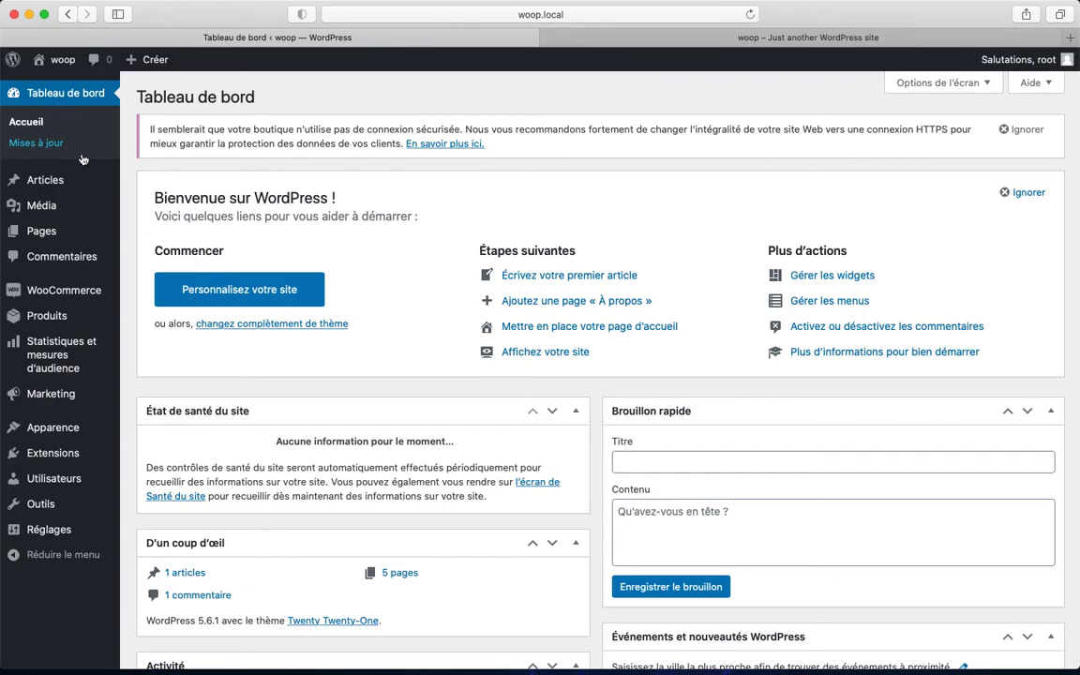
# Show the dashboard's Aide panel, then return to the WooCommerce Accueil home
pyautogui.moveTo(66, 286)
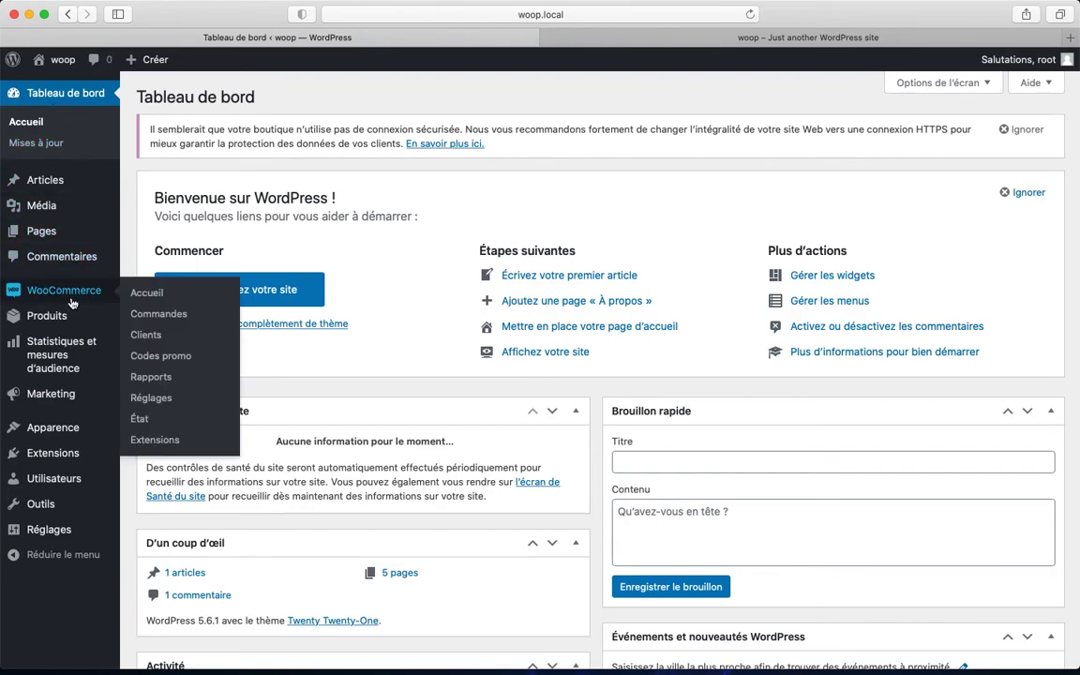
pyautogui.moveTo(67, 317)
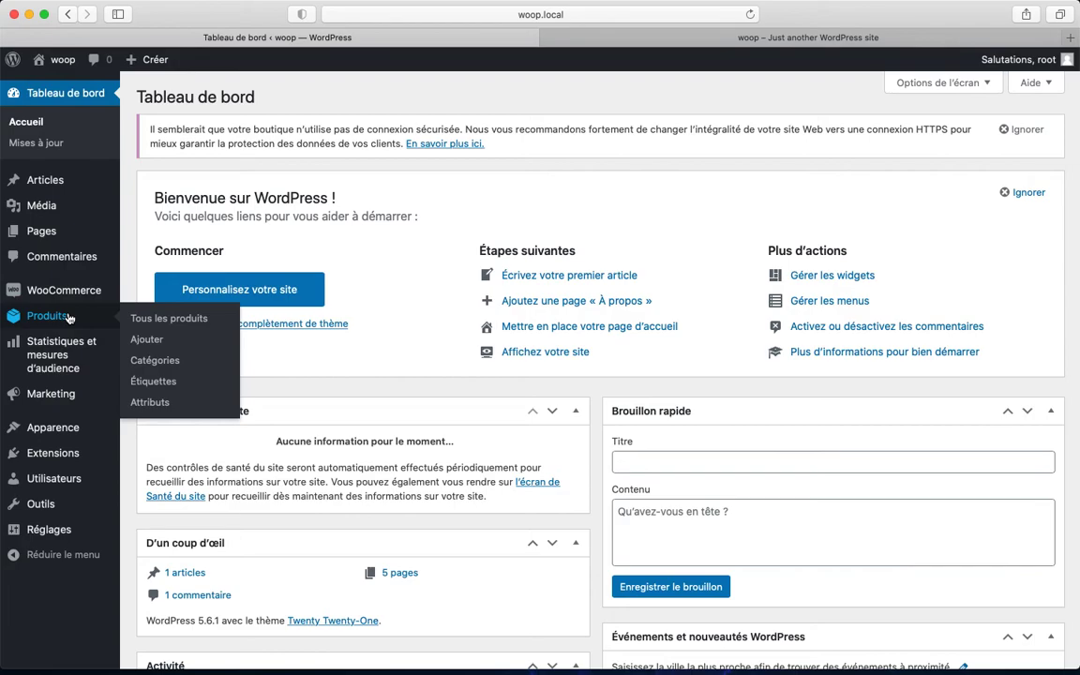
pyautogui.moveTo(62, 360)
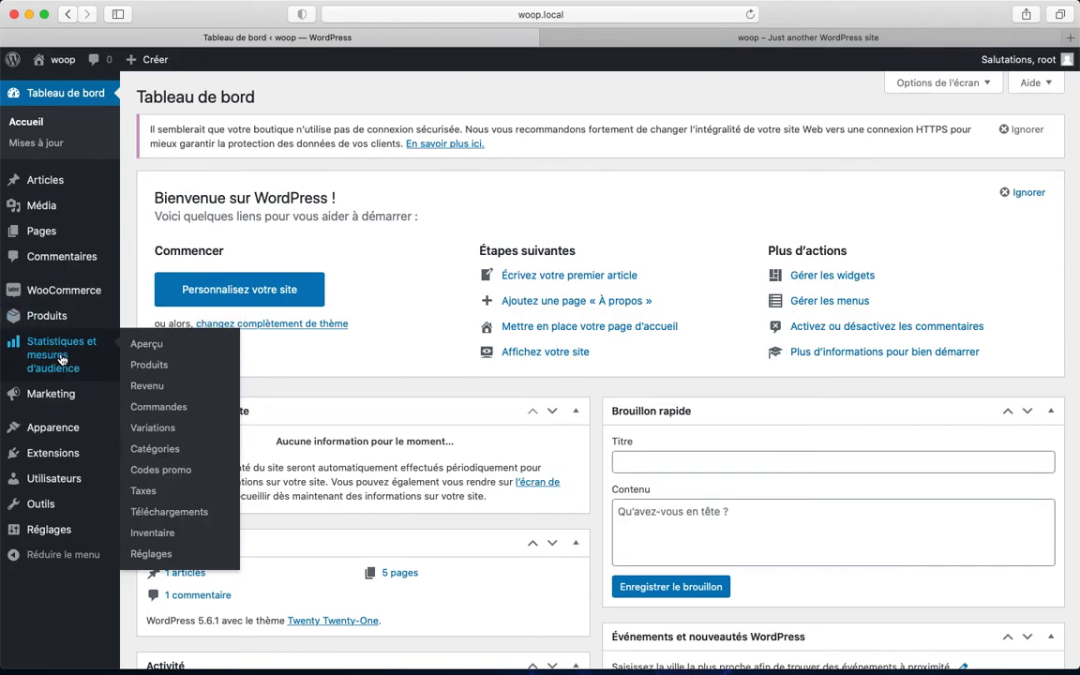
pyautogui.moveTo(64, 396)
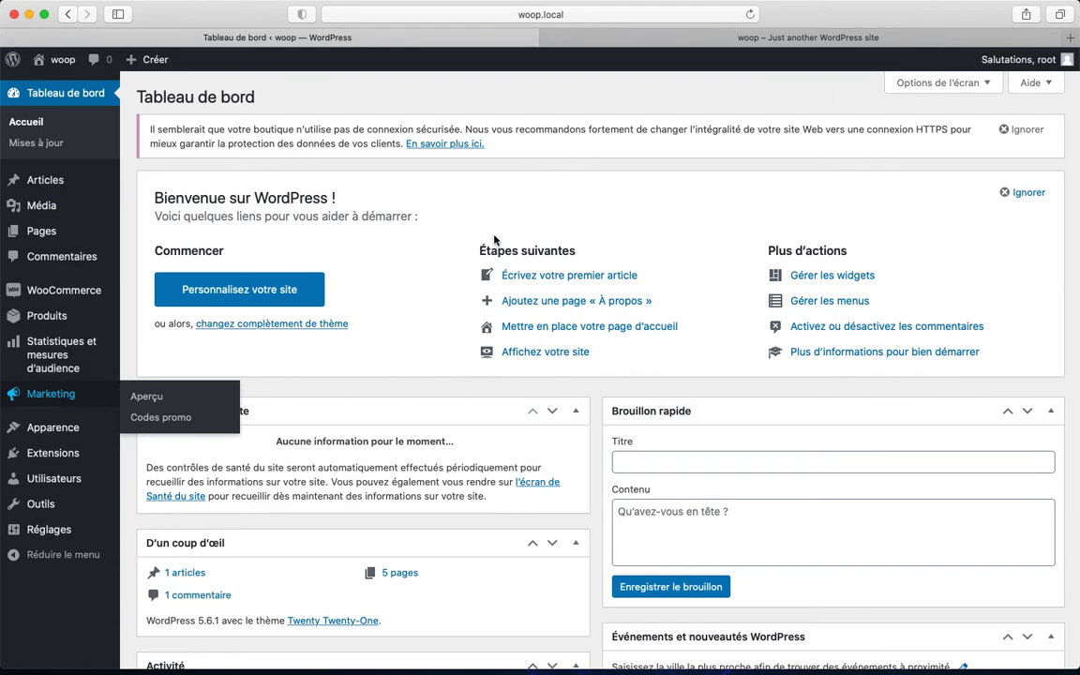
pyautogui.click(1052, 84)
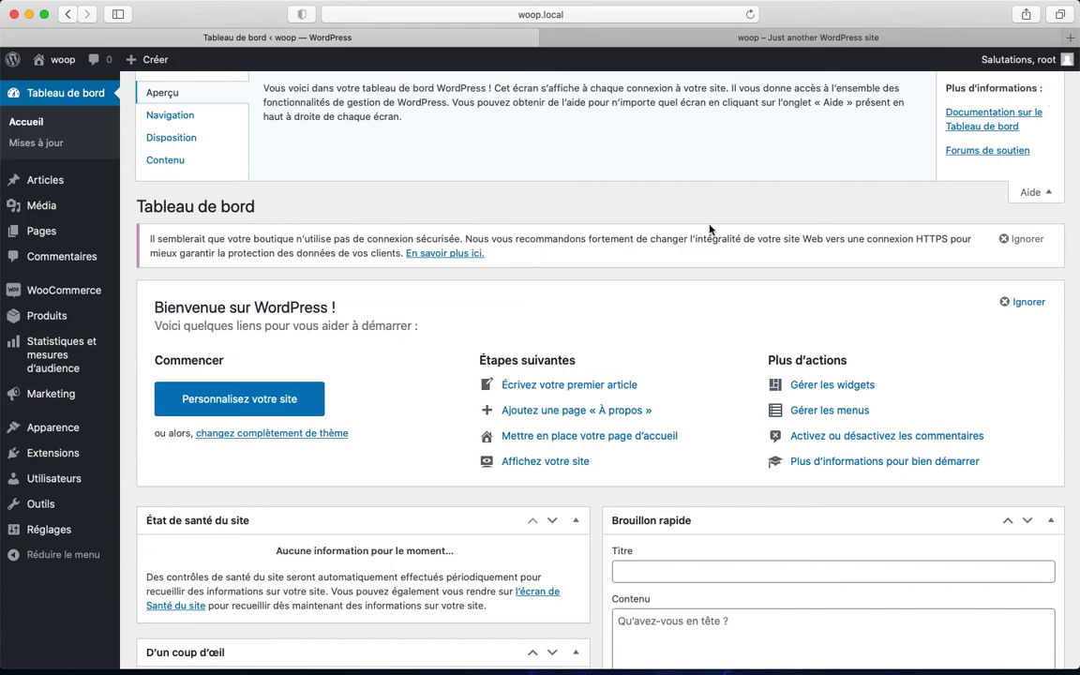
pyautogui.click(77, 296)
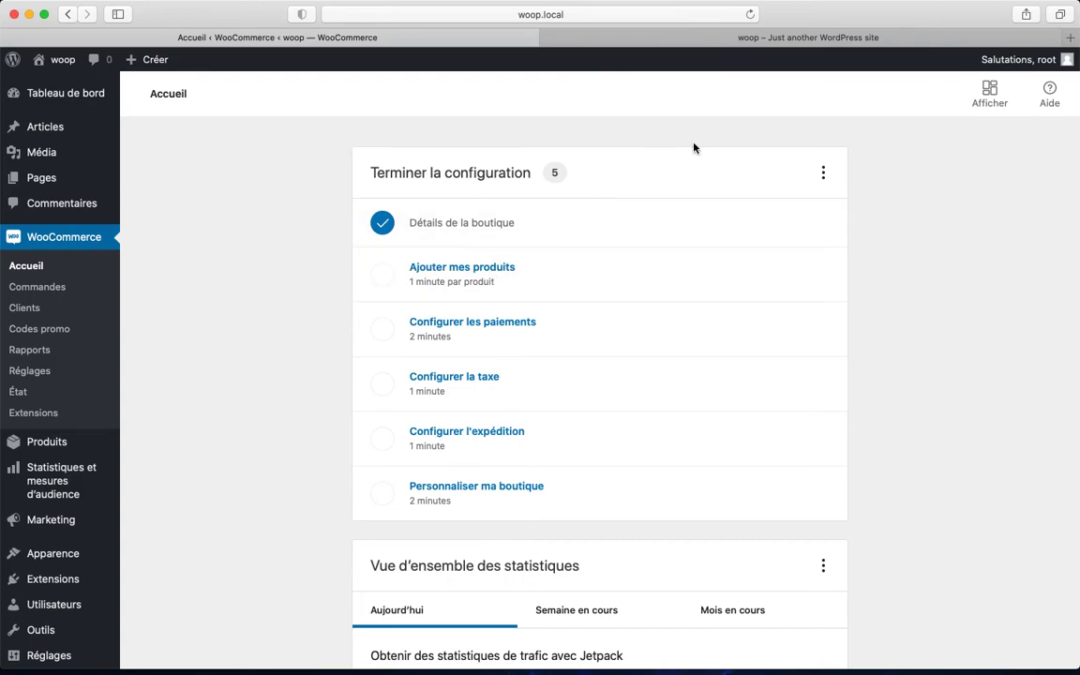
# Open the Aide Documentation panel beside the Accueil checklist and scroll through its guides
pyautogui.click(1050, 92)
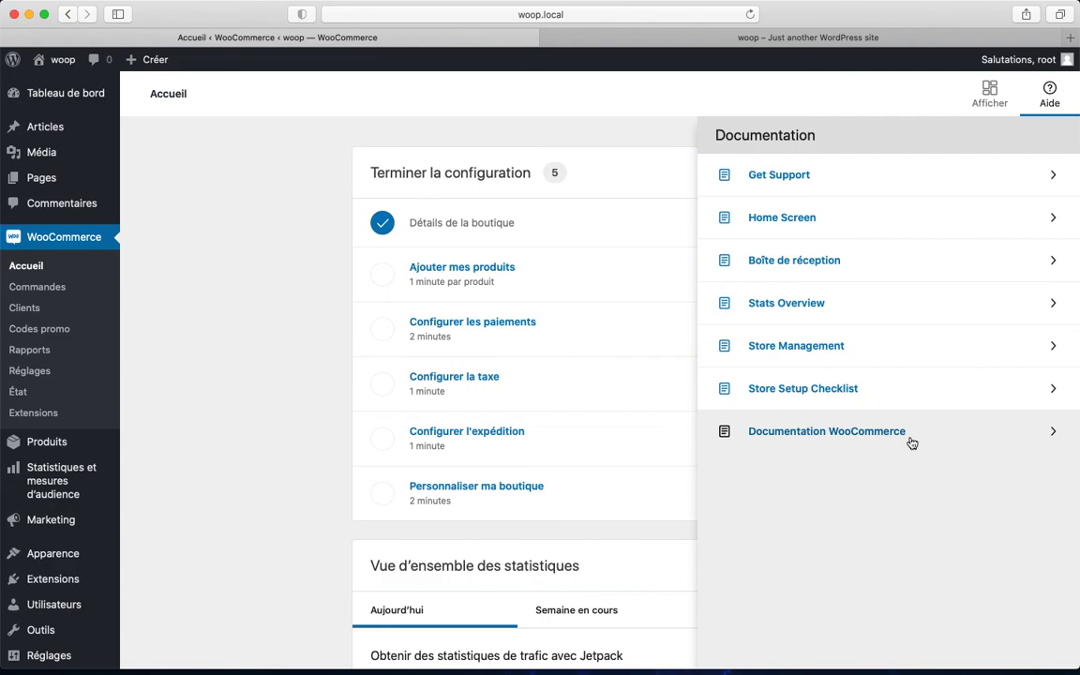
pyautogui.scroll(-2, 911, 442)
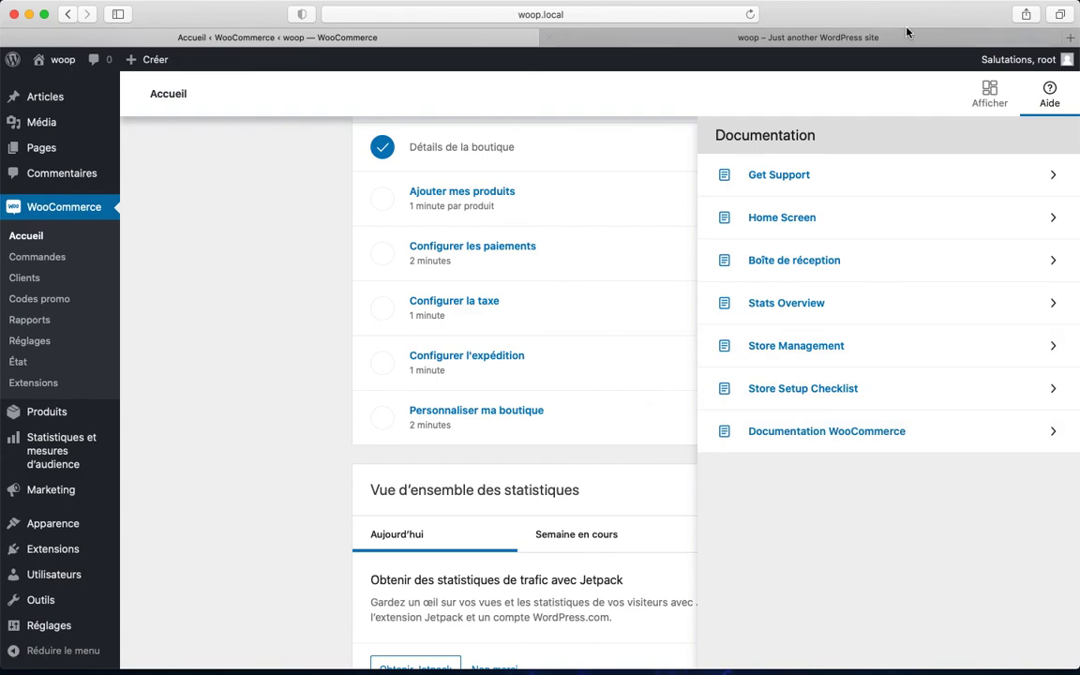
pyautogui.moveTo(919, 5)
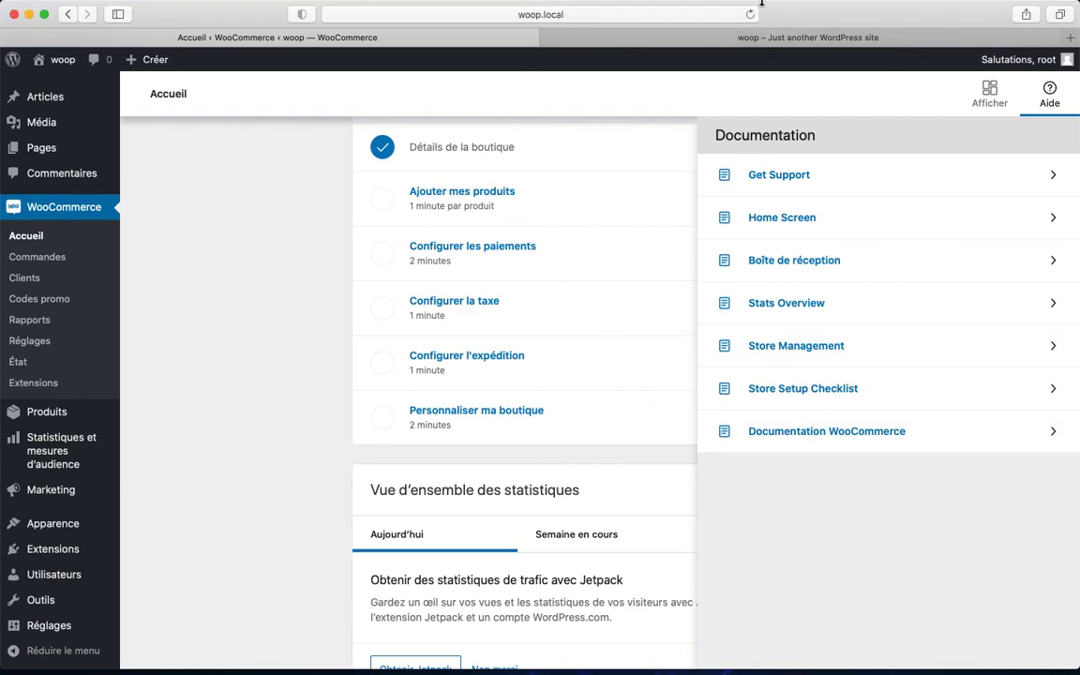